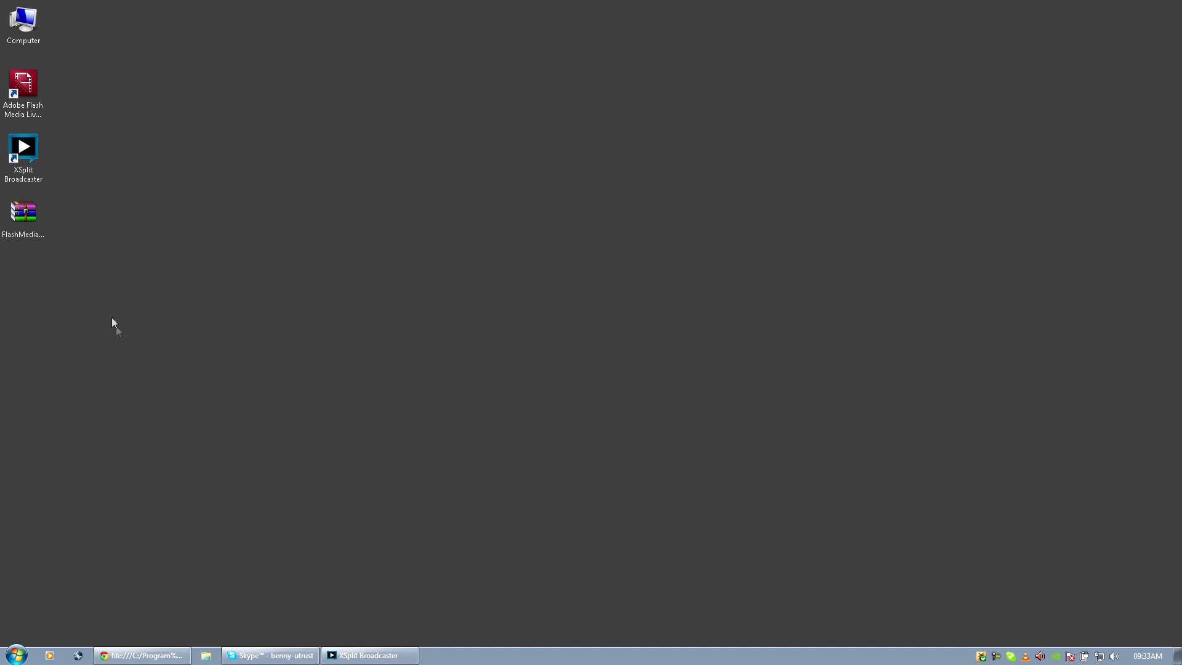
Select the FlashMediaDevServer_4_5_all.zip archive on the desktop and open it in WinRAR.
left_click(42, 227)
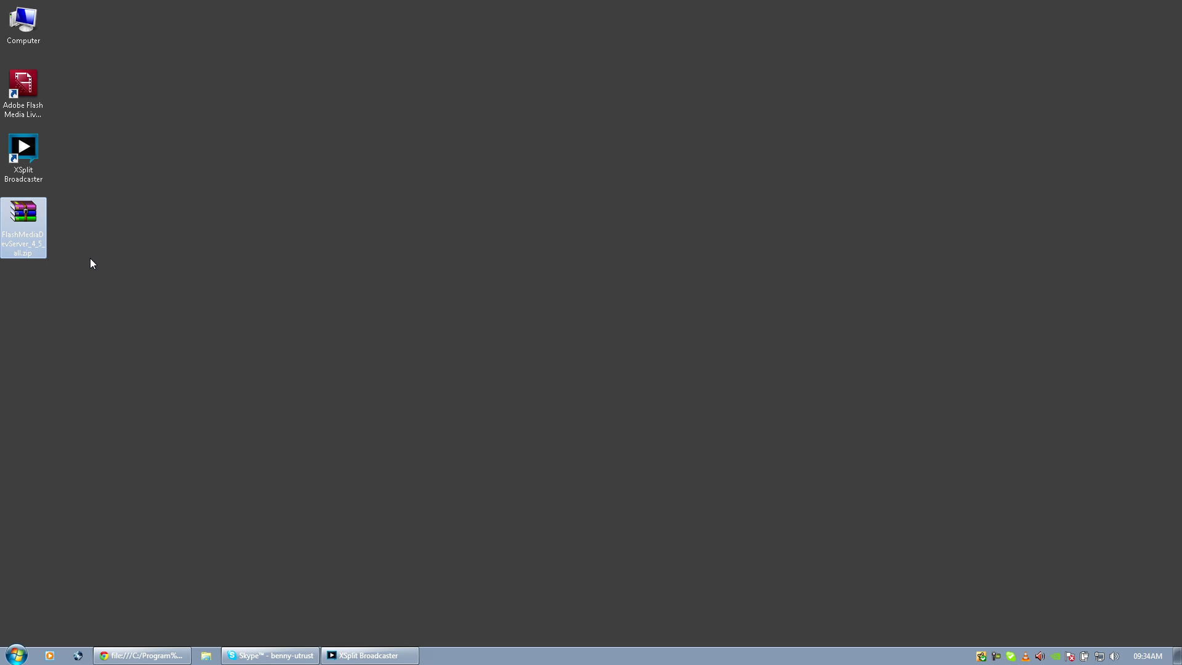
double_click(35, 235)
Open the archive's windows folder in WinRAR.
left_click_drag(400, 195, 422, 177)
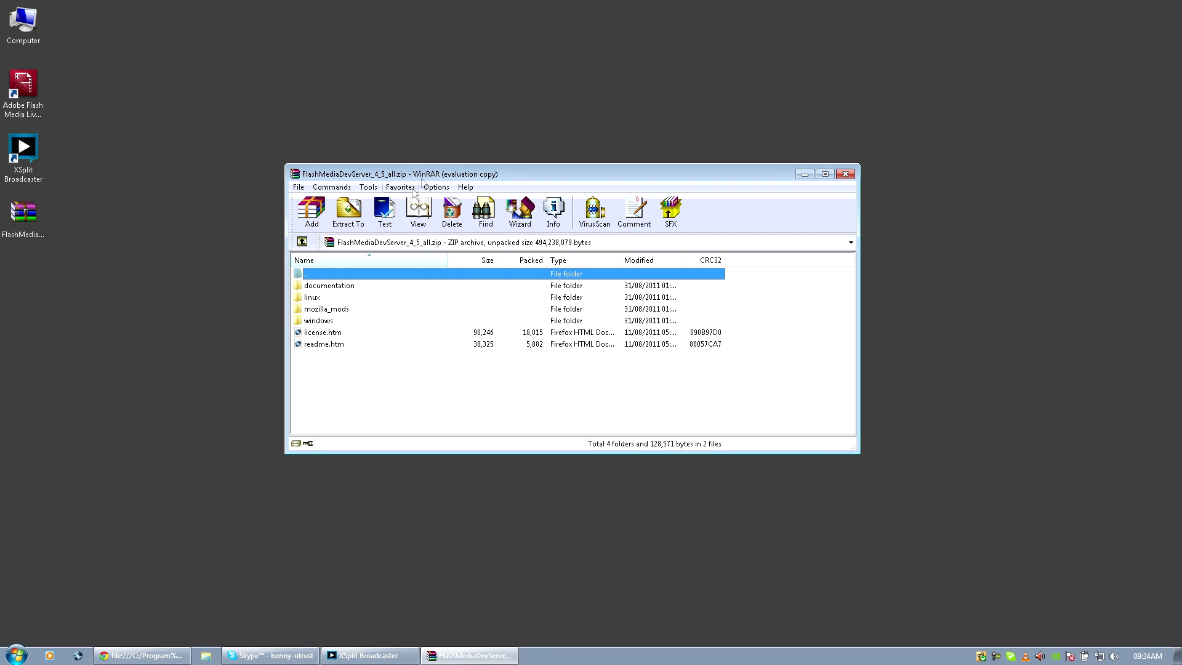
double_click(313, 321)
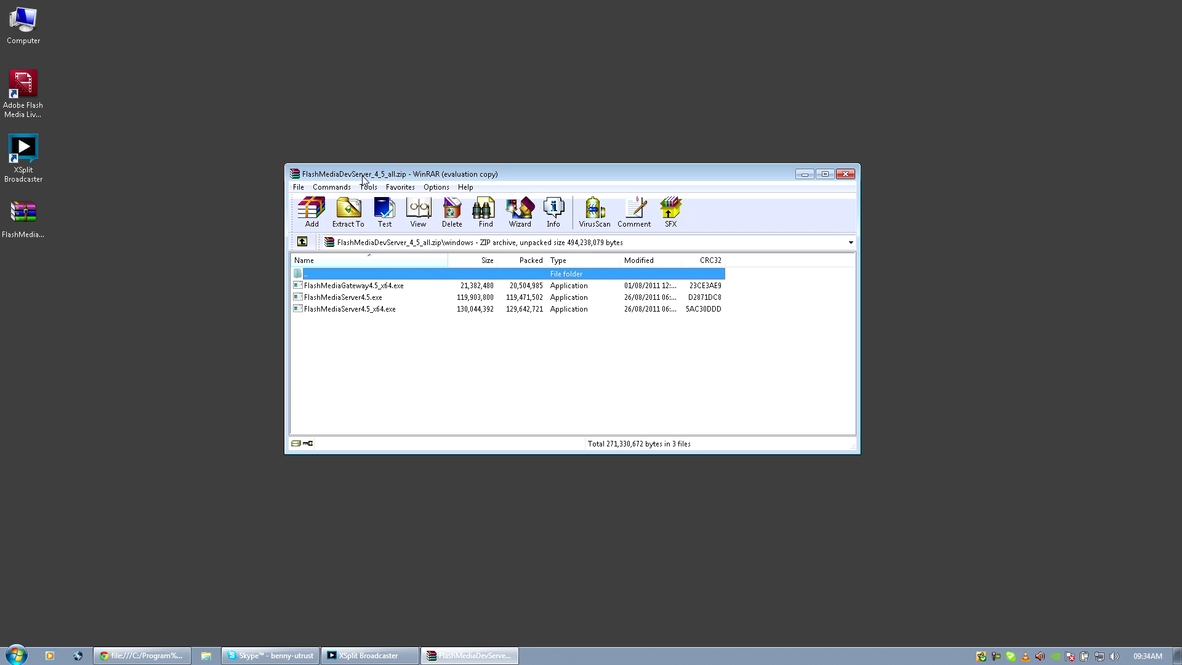
left_click_drag(363, 176, 446, 156)
left_click_drag(610, 161, 655, 154)
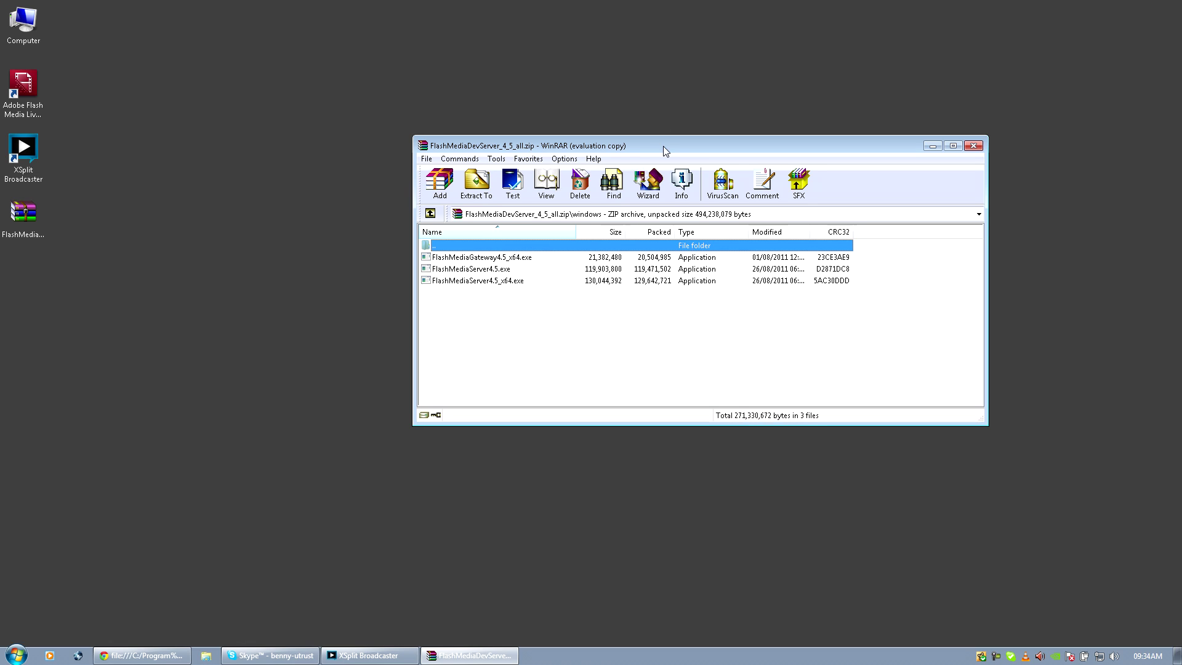
left_click_drag(664, 146, 630, 153)
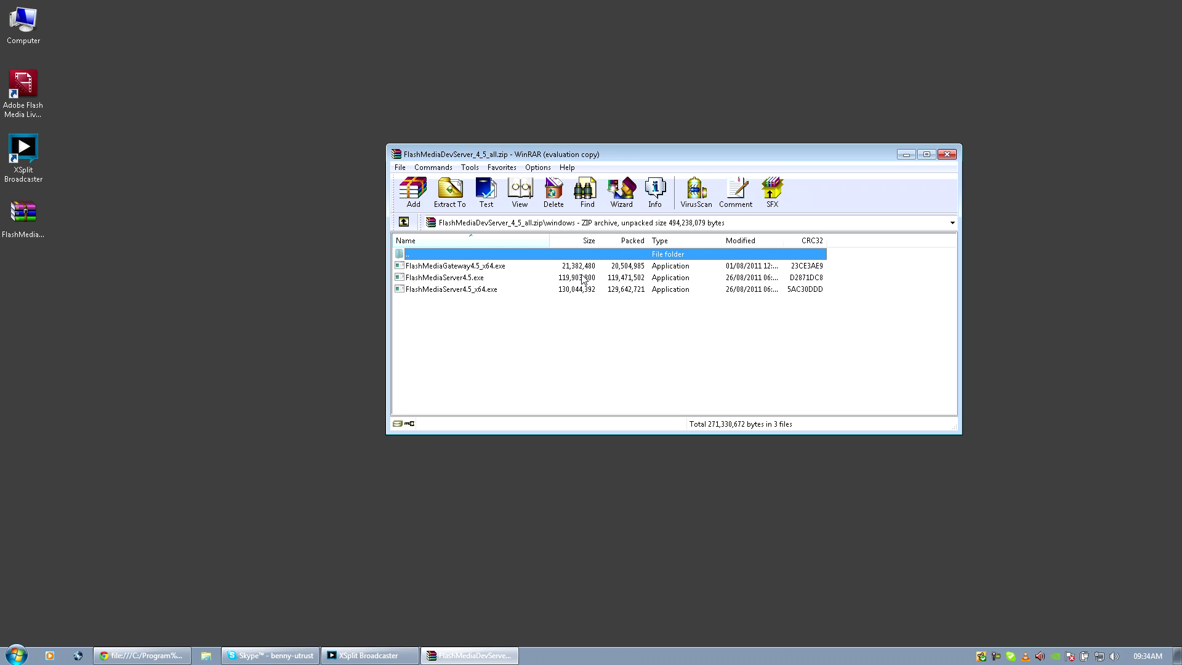
Run FlashMediaServer4.5_x64.exe from the archive, then close WinRAR.
left_click(445, 293)
left_click(447, 294, "ctrl")
left_click(447, 297)
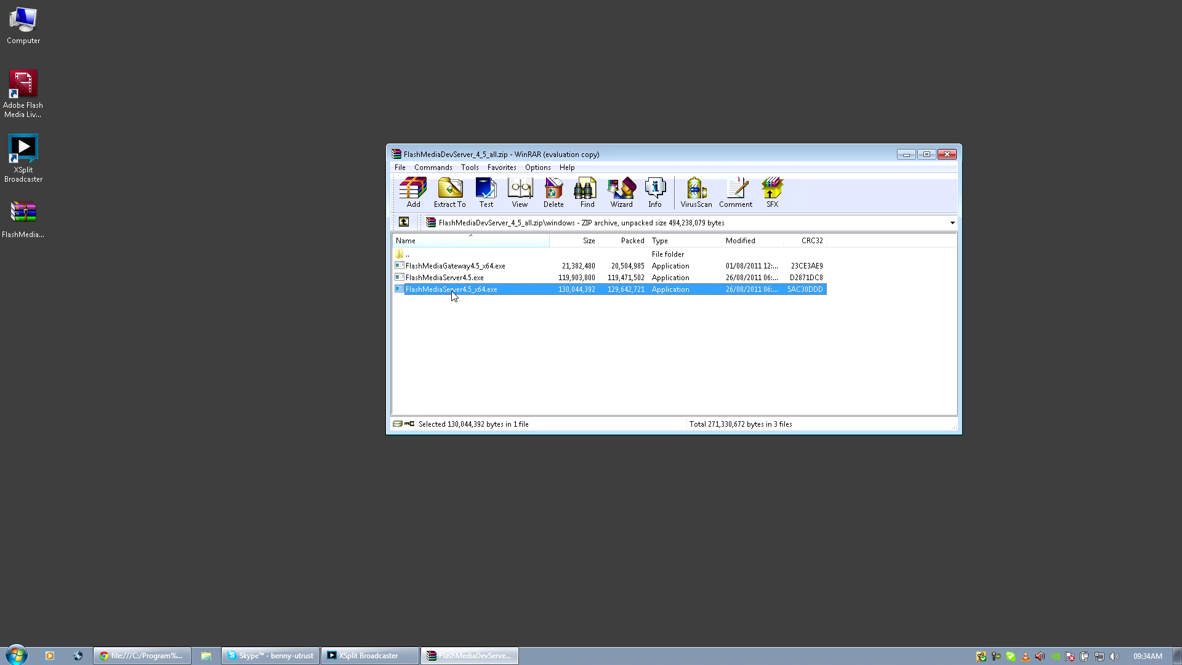
left_click(454, 304)
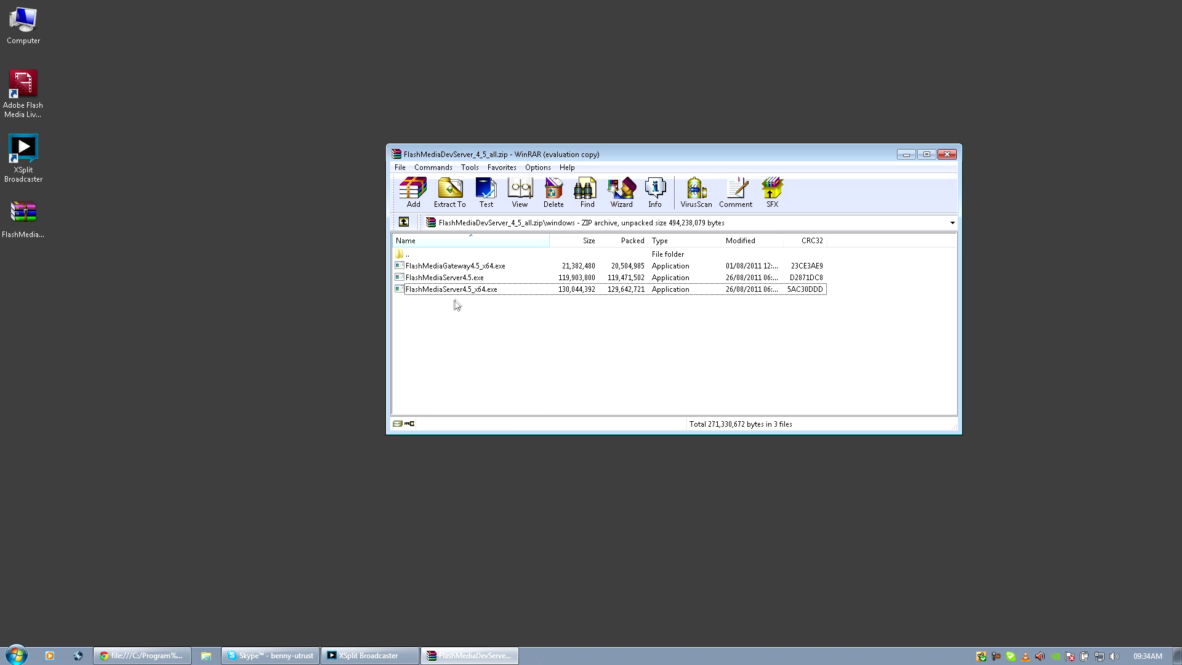
double_click(422, 291)
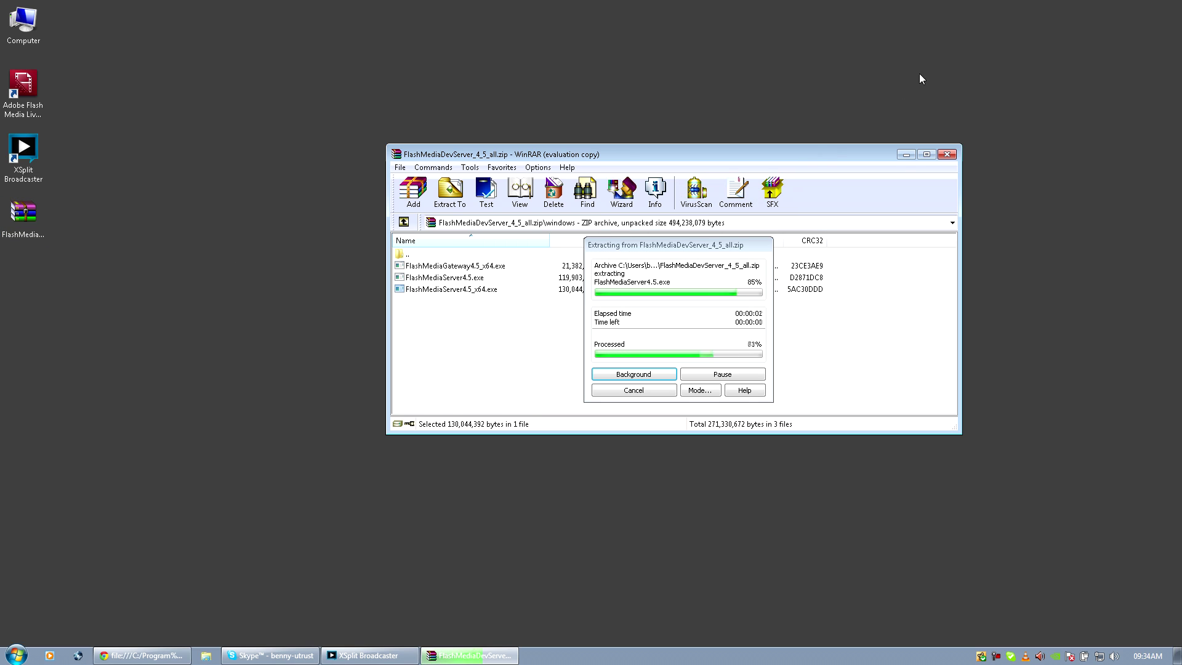
left_click(944, 154)
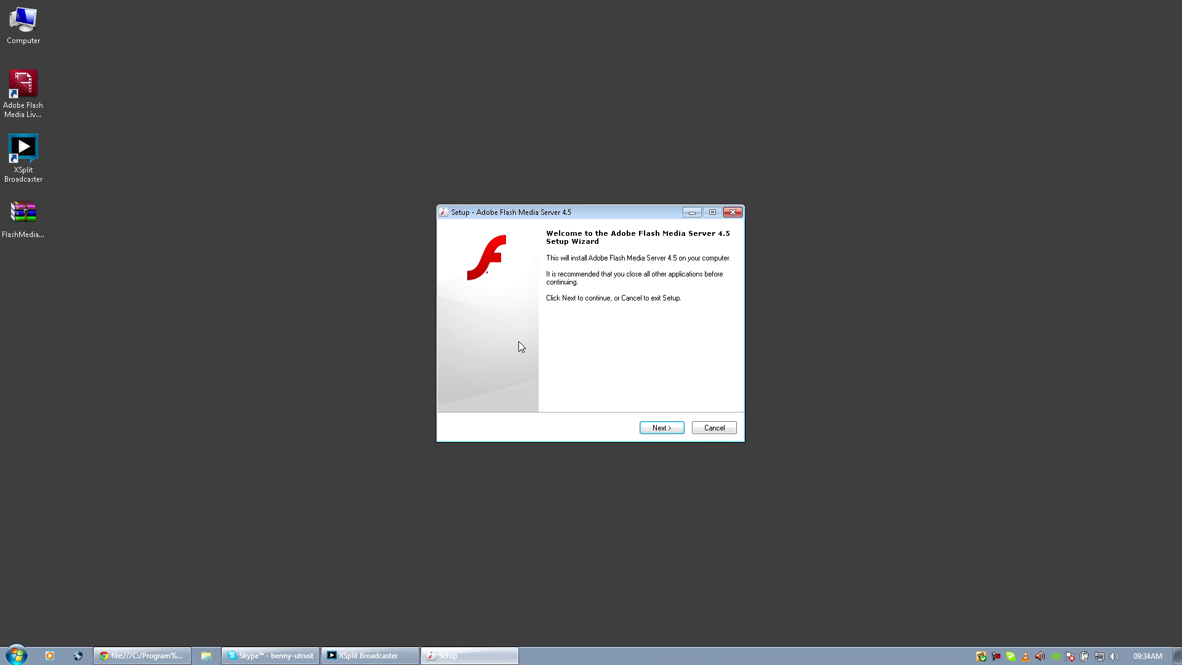
Position the setup wizard and advance from the Welcome page to the License Agreement.
left_click_drag(590, 213, 569, 253)
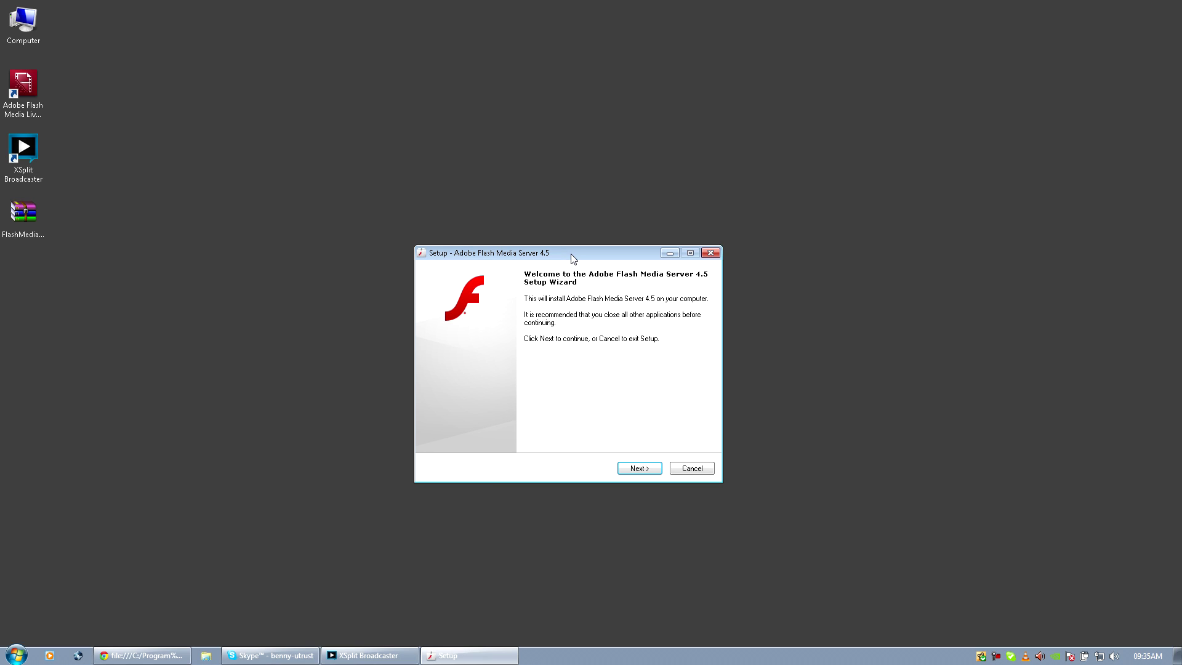
left_click(639, 469)
Accept the licence, skip the serial number, and keep the existing default install folder.
left_click(499, 431)
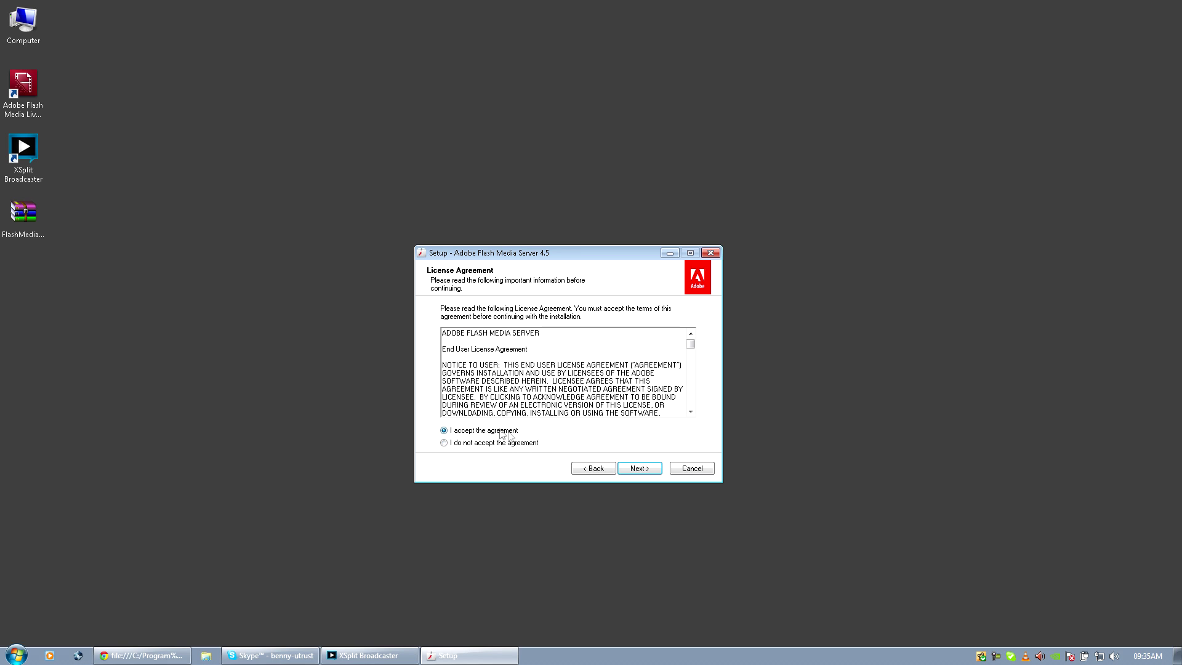
left_click(638, 470)
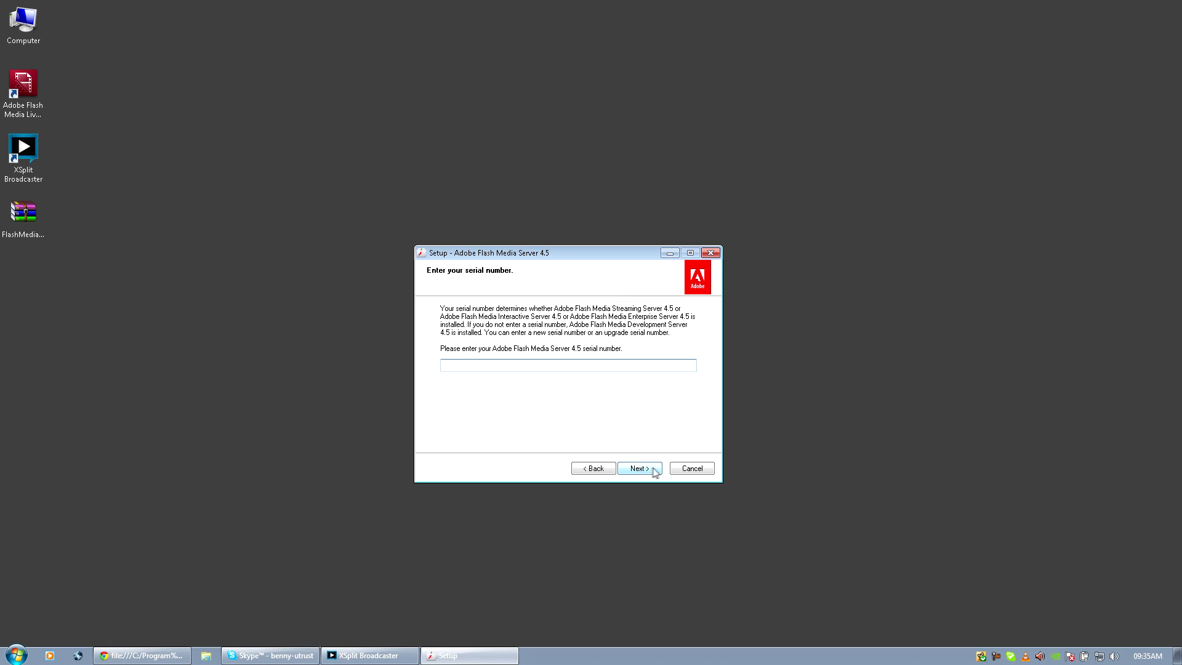
left_click(644, 468)
left_click(643, 469)
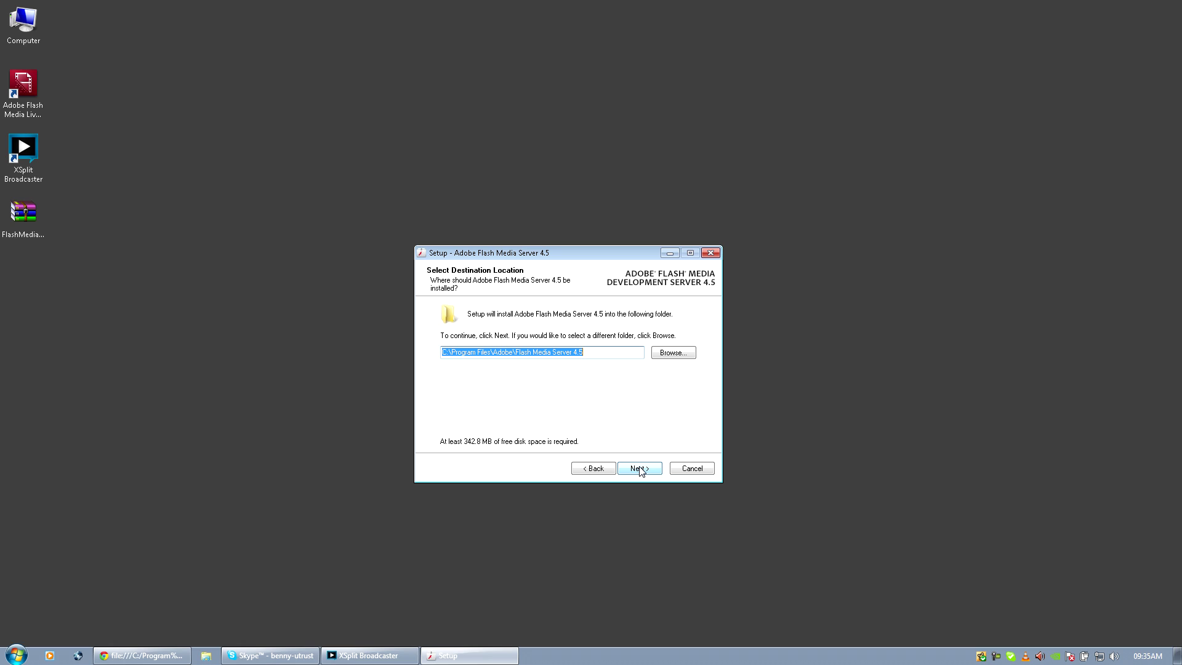
left_click(641, 469)
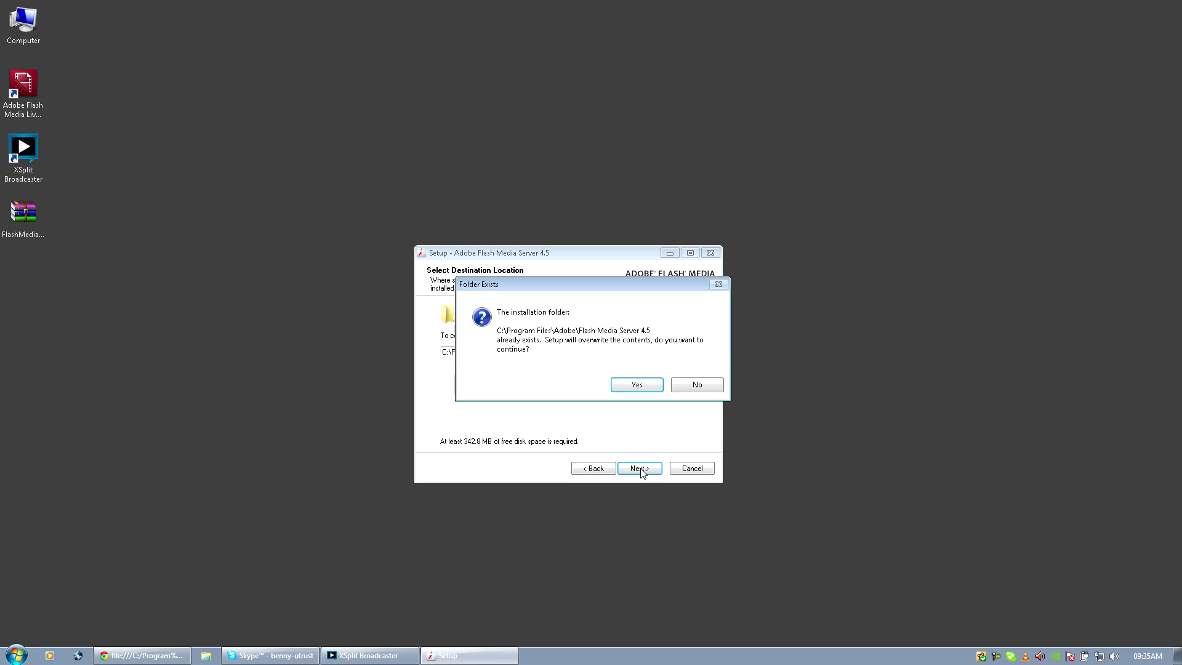
left_click(639, 388)
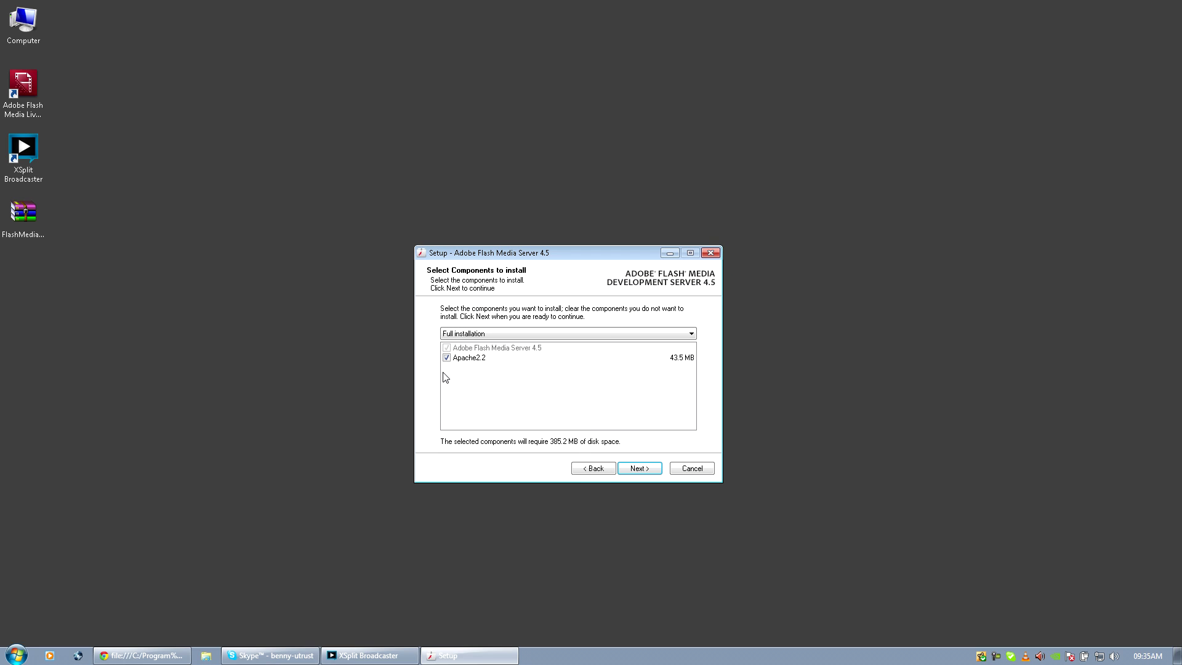
Exclude Apache2.2 from the components and accept the default Start menu shortcuts.
left_click(467, 360)
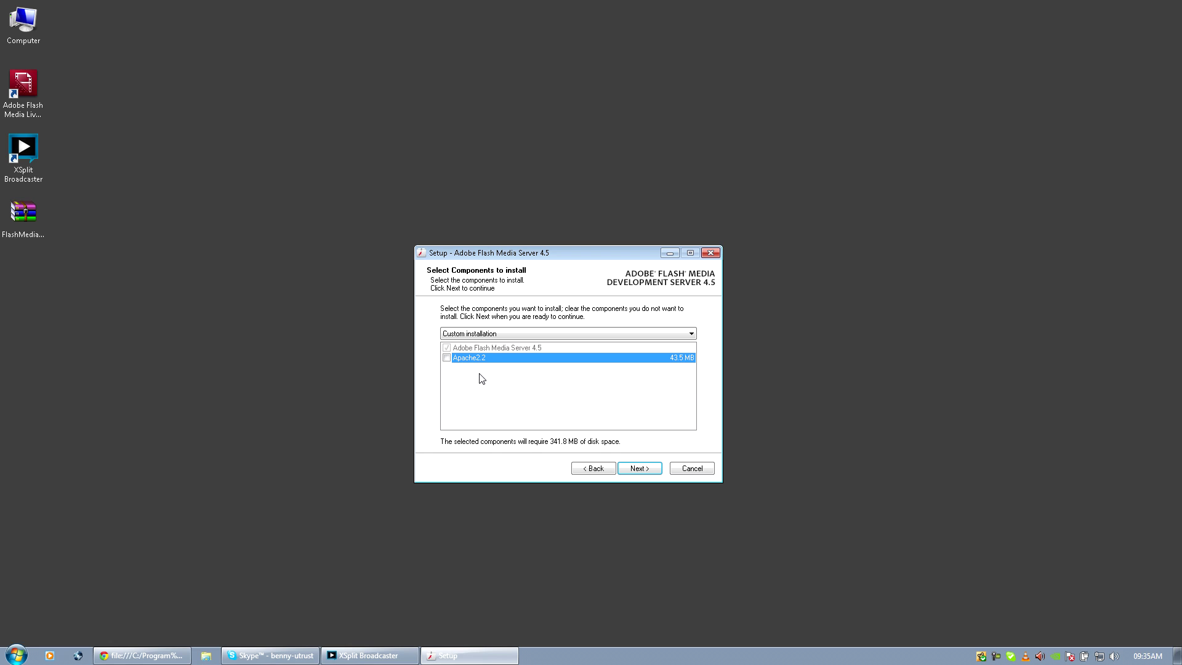
left_click(484, 350)
left_click(484, 359)
left_click(485, 349)
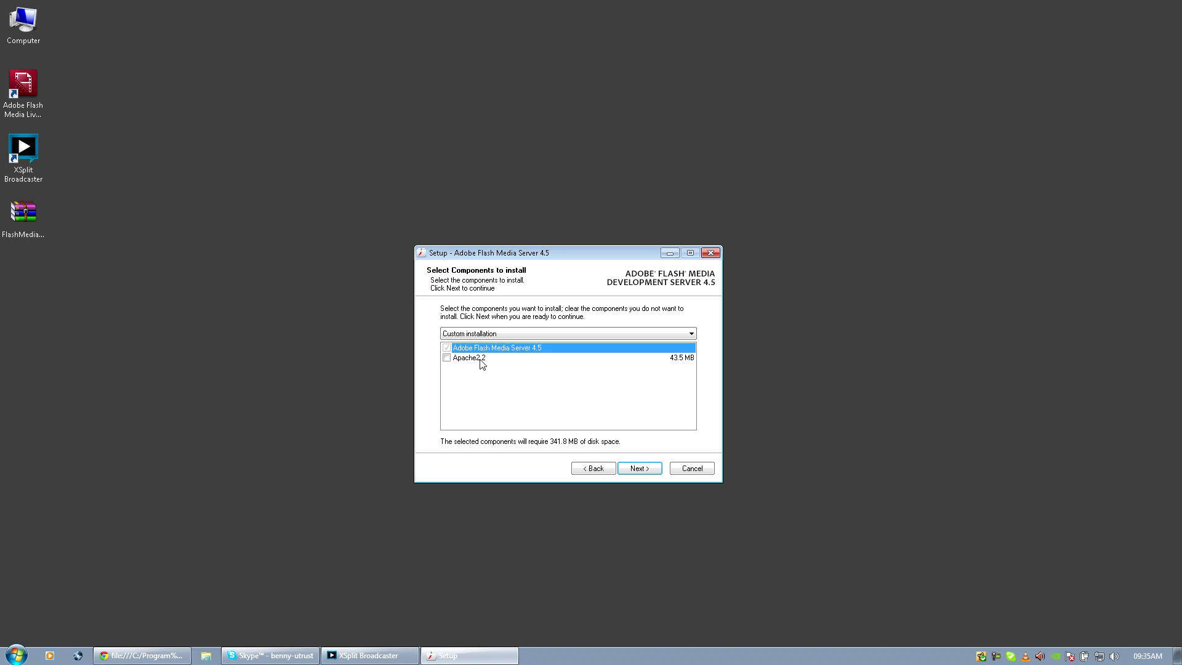
left_click(481, 360)
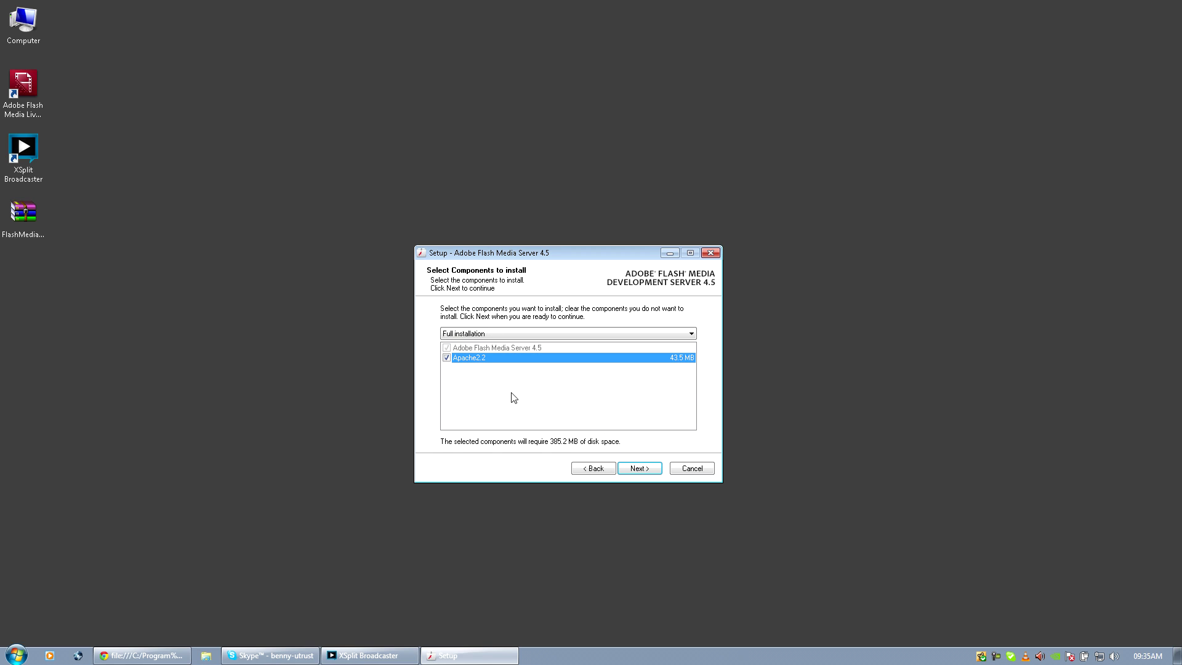
left_click(446, 358)
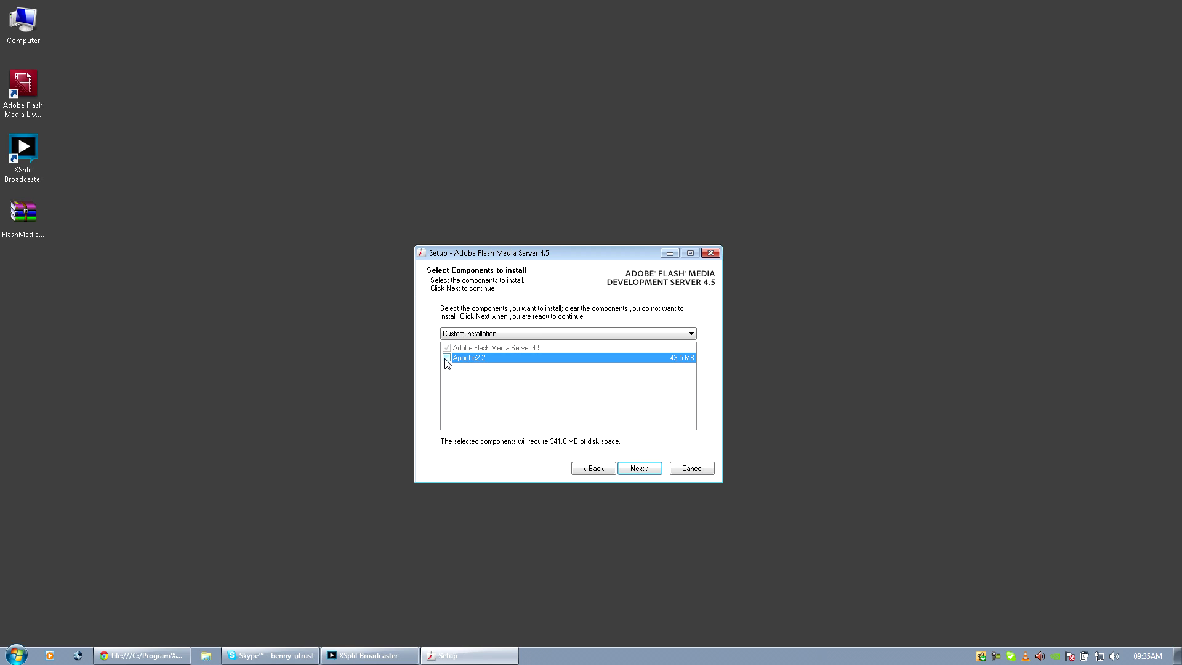
left_click(648, 473)
left_click(648, 473)
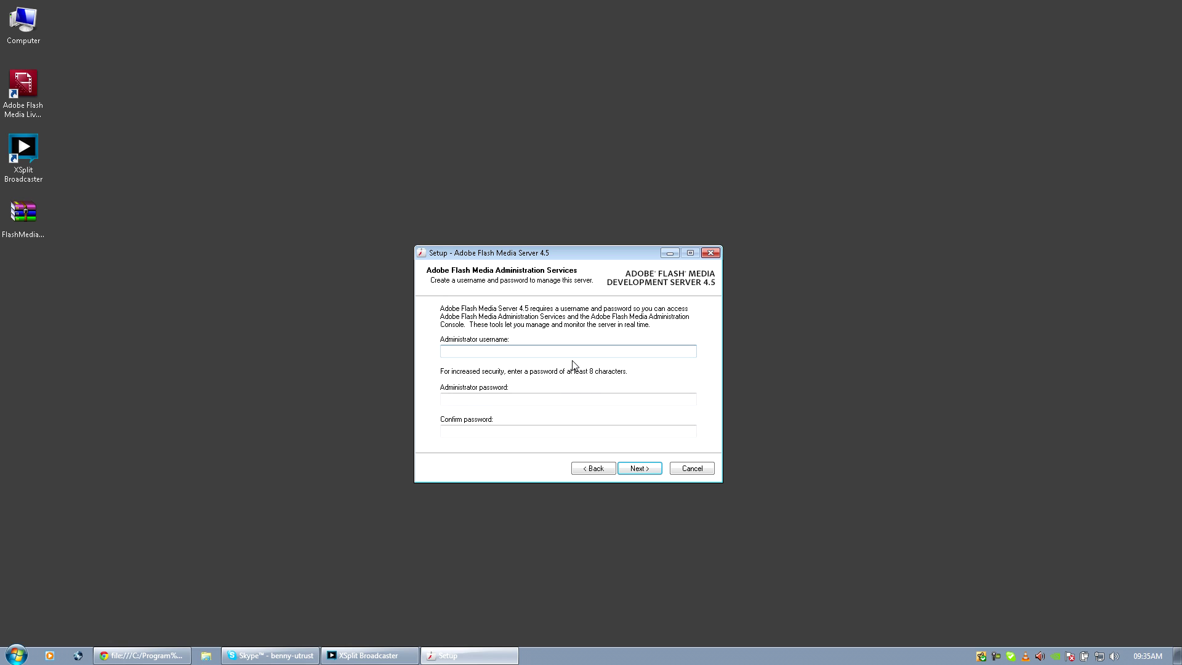
left_click(574, 351)
Enter the administrator username and password, confirm the password, and continue to port settings.
left_click(573, 352)
type("admin")
left_click(442, 399)
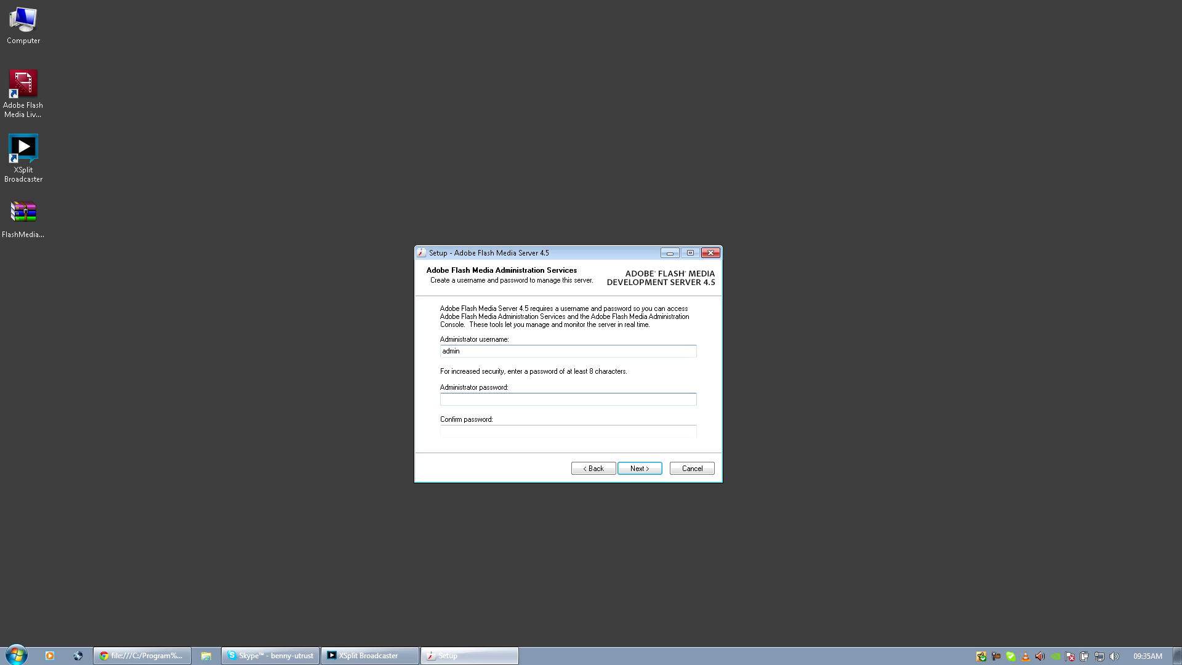
type("••••••••")
key("Tab")
type("•••")
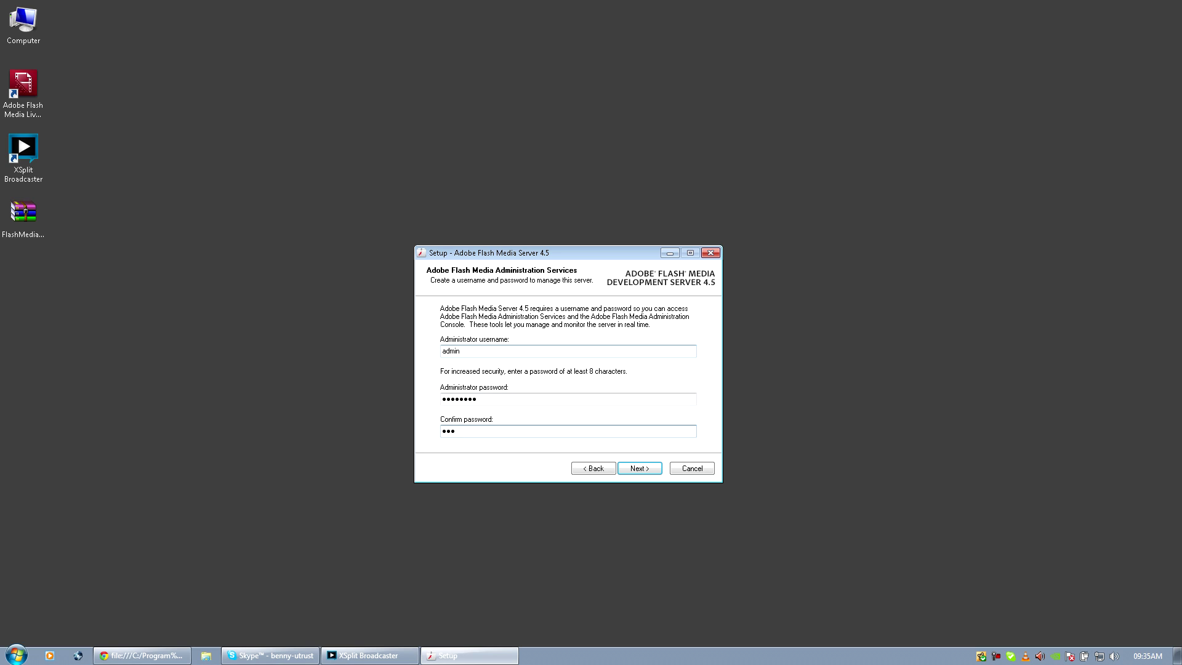
key("BackSpace")
key("BackSpace")
key("BackSpace")
type("••••••••")
left_click(639, 466)
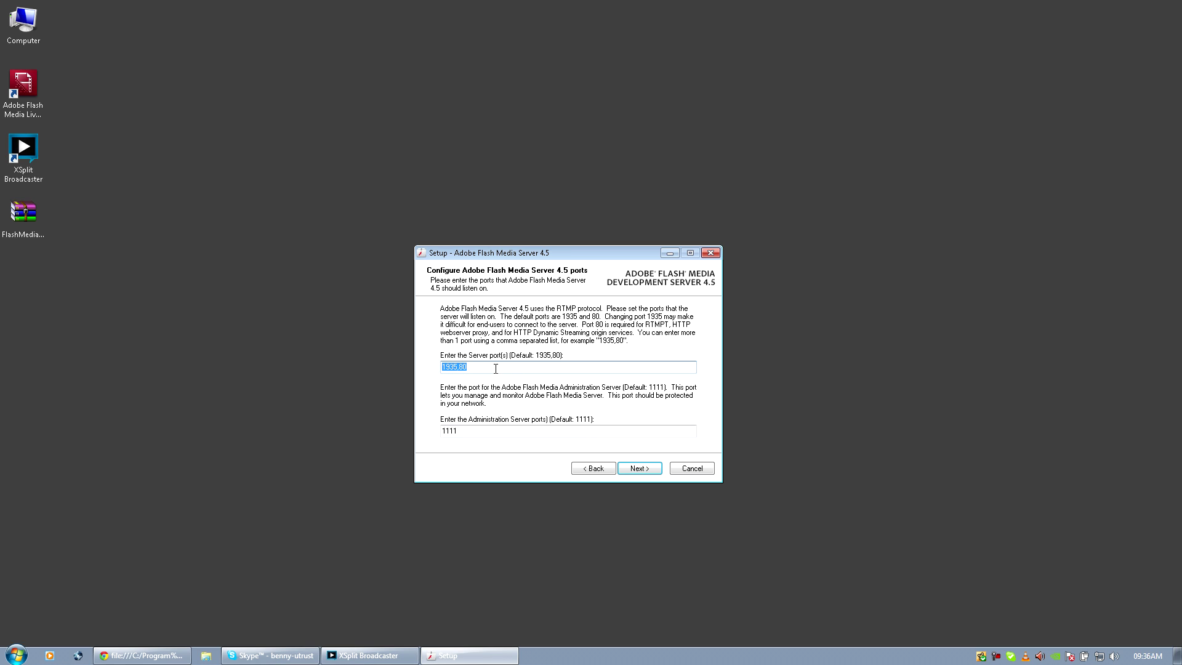
Check that the server ports field stays at 1935,80.
left_click(459, 368)
left_click_drag(457, 367, 425, 372)
left_click(458, 368)
left_click_drag(457, 368, 436, 370)
left_click(457, 366)
left_click_drag(478, 258, 492, 253)
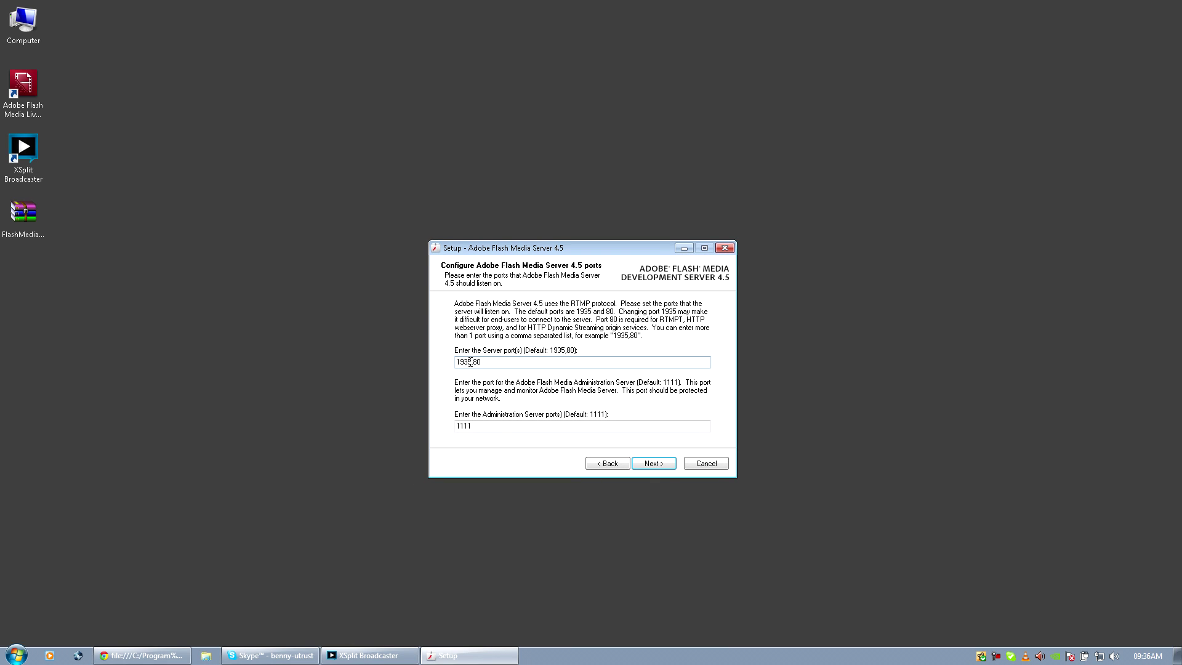
left_click_drag(471, 362, 454, 364)
left_click(485, 364)
left_click_drag(471, 364, 453, 365)
Keep administration port 1111 and start the installation from the summary page.
left_click(472, 426)
left_click_drag(482, 426, 455, 432)
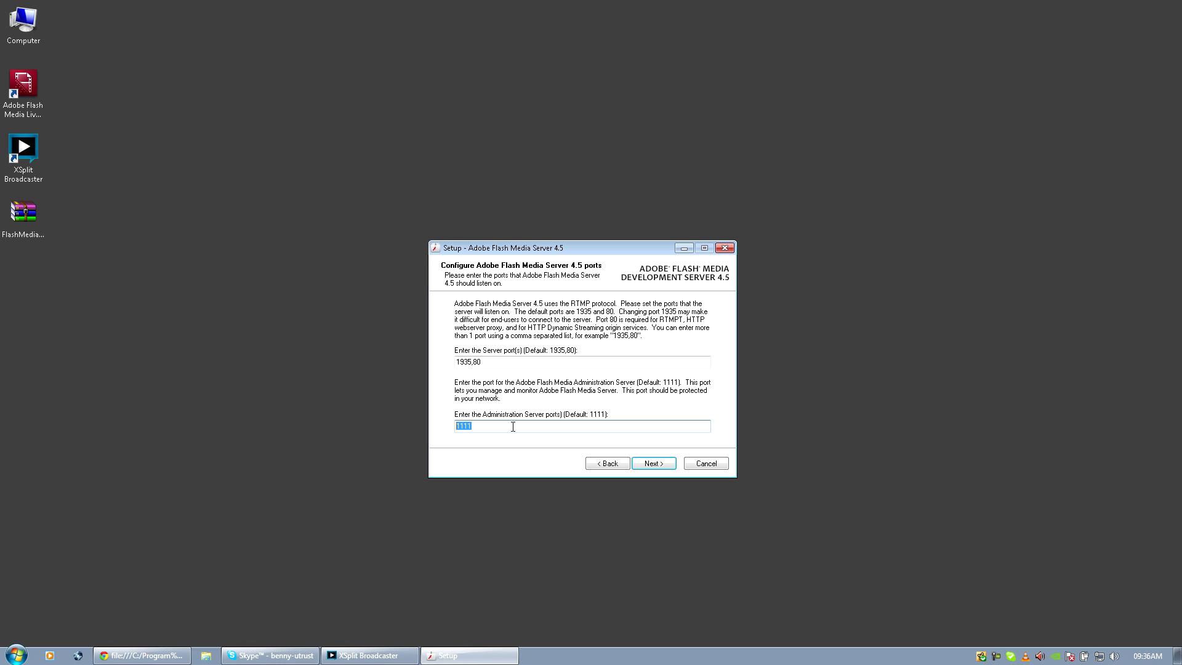
left_click(653, 468)
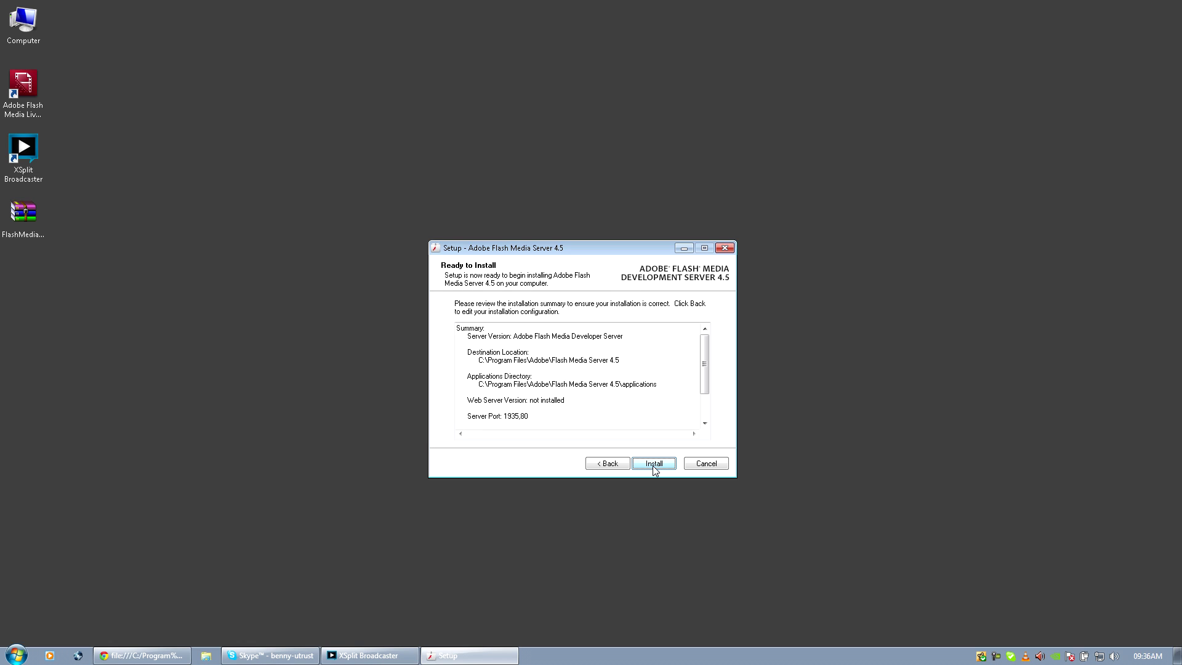
left_click(654, 464)
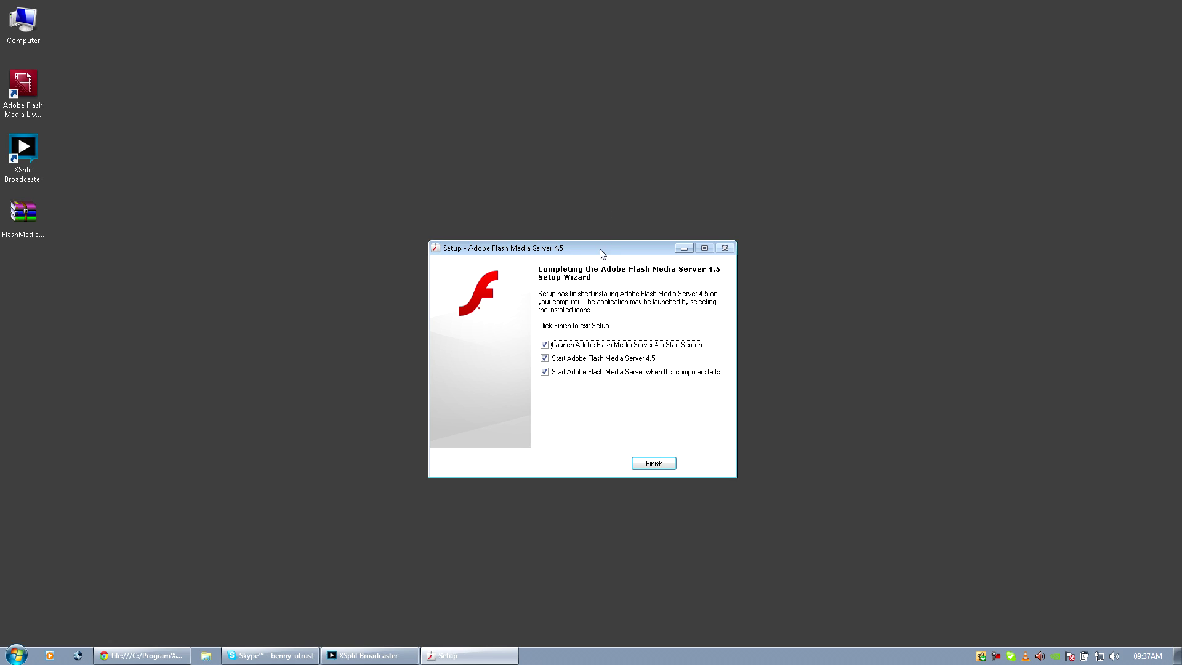
Finish setup with only 'start the server now' ticked, skipping the start screen and boot startup.
left_click_drag(600, 249, 604, 263)
left_click(548, 359)
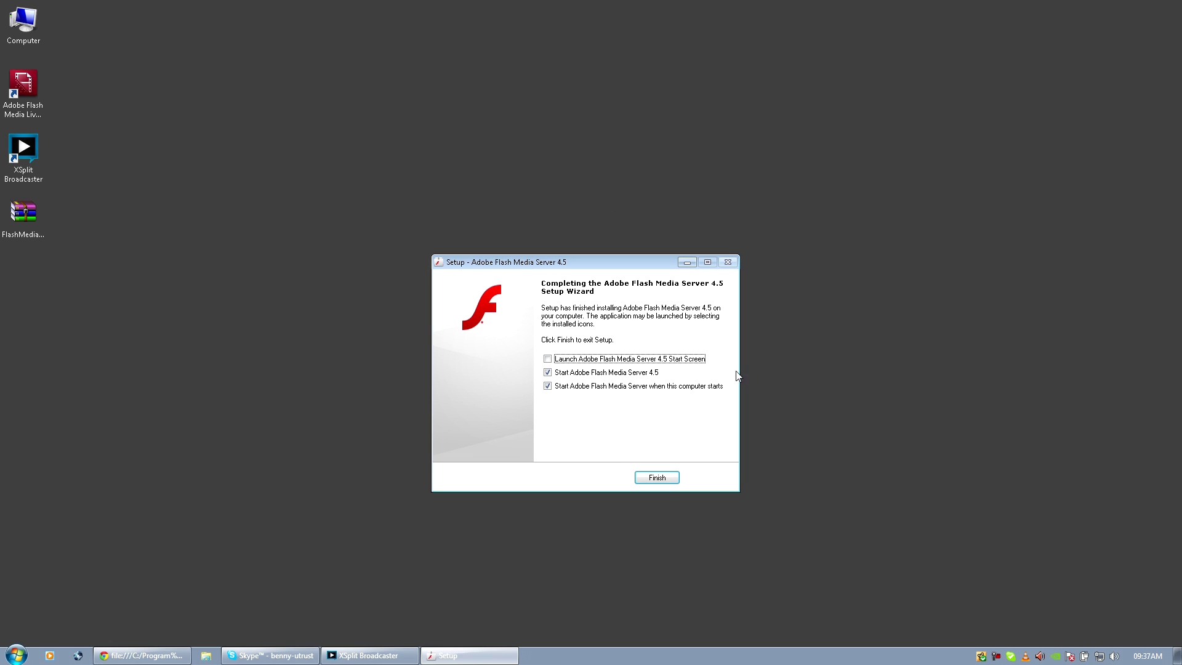
left_click(546, 386)
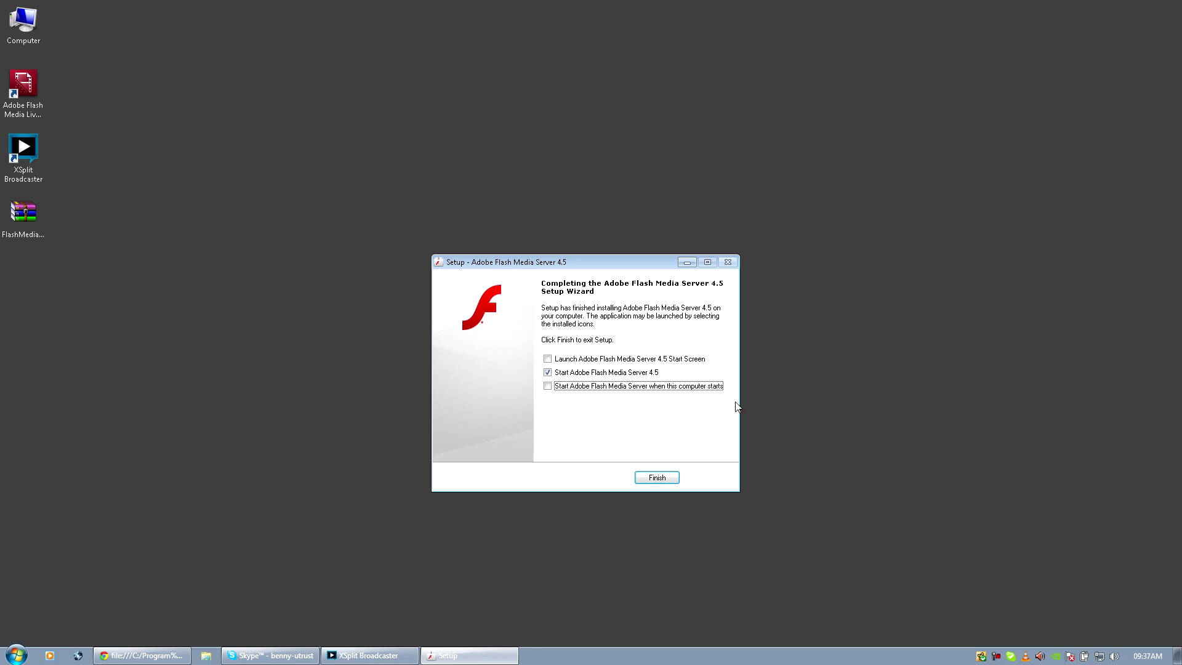
left_click(669, 481)
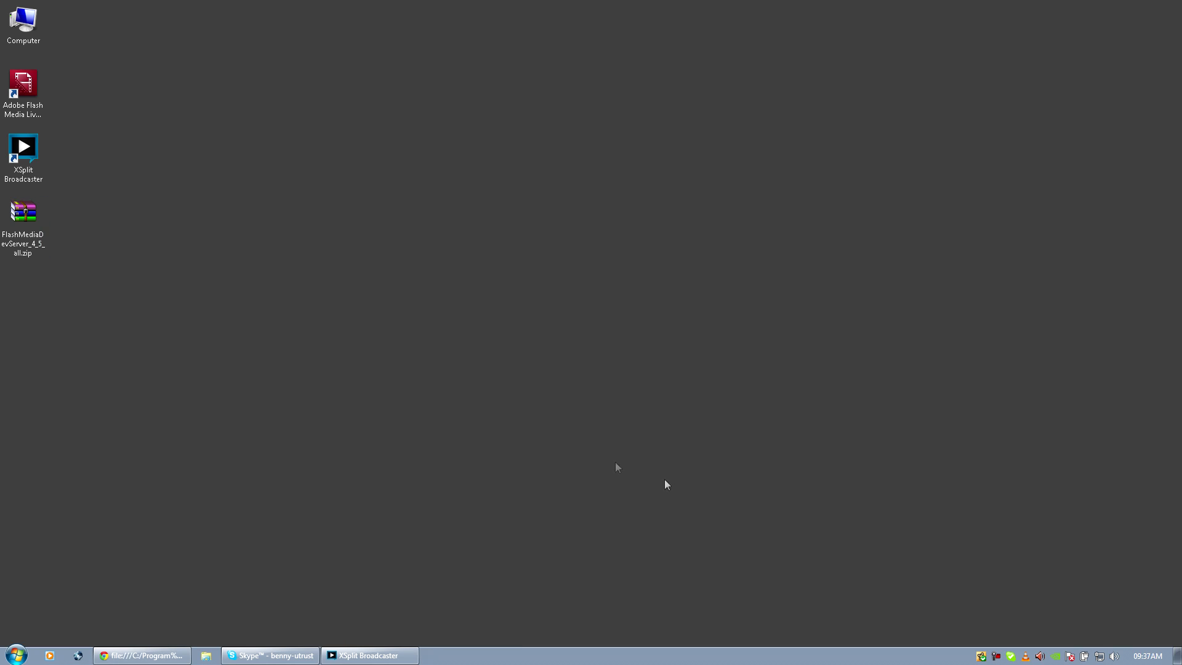
left_click(38, 87)
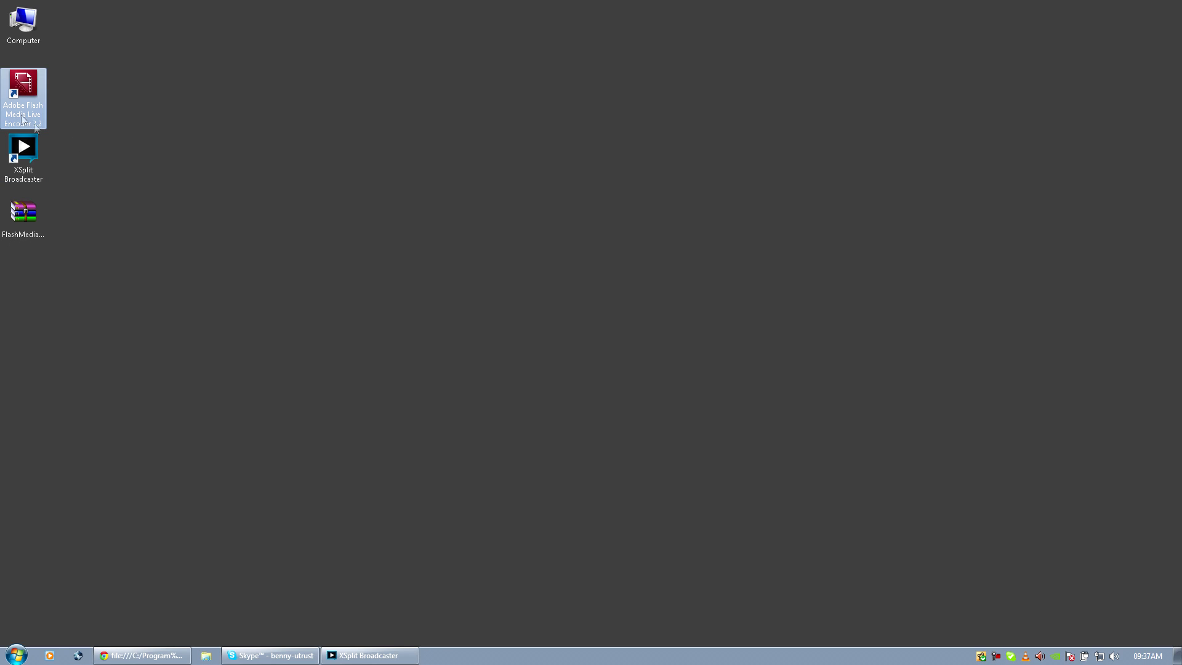
Browse to C:\Program Files\Adobe\Flash Media Server 4.5\applications in Explorer.
double_click(26, 38)
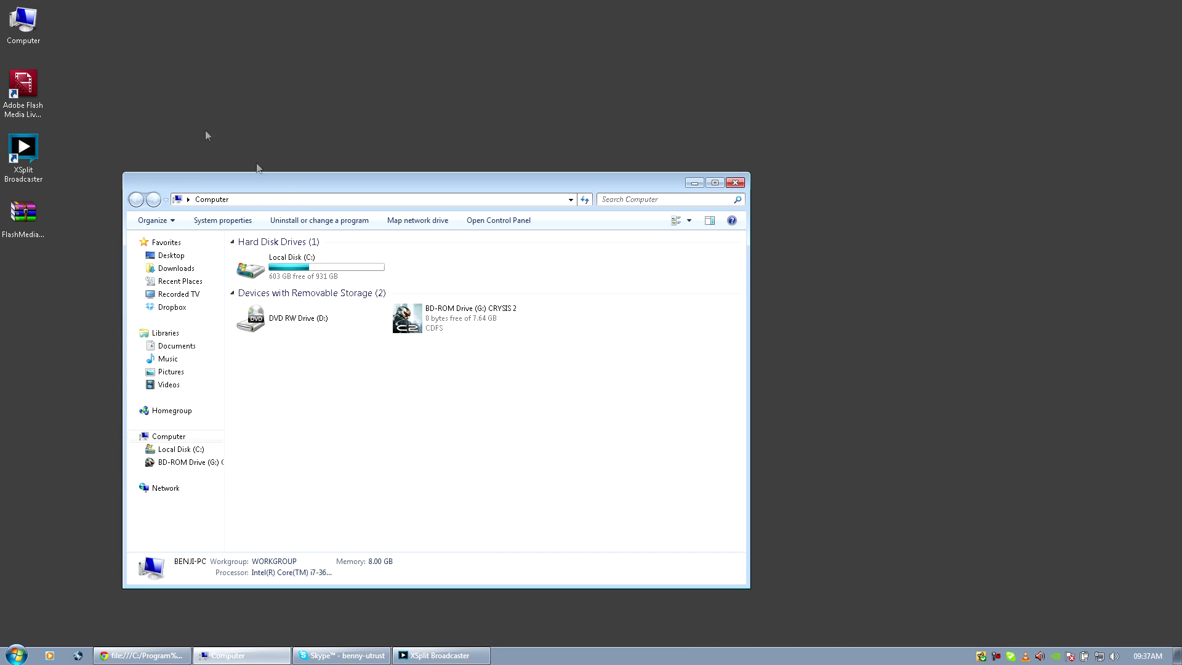
double_click(275, 266)
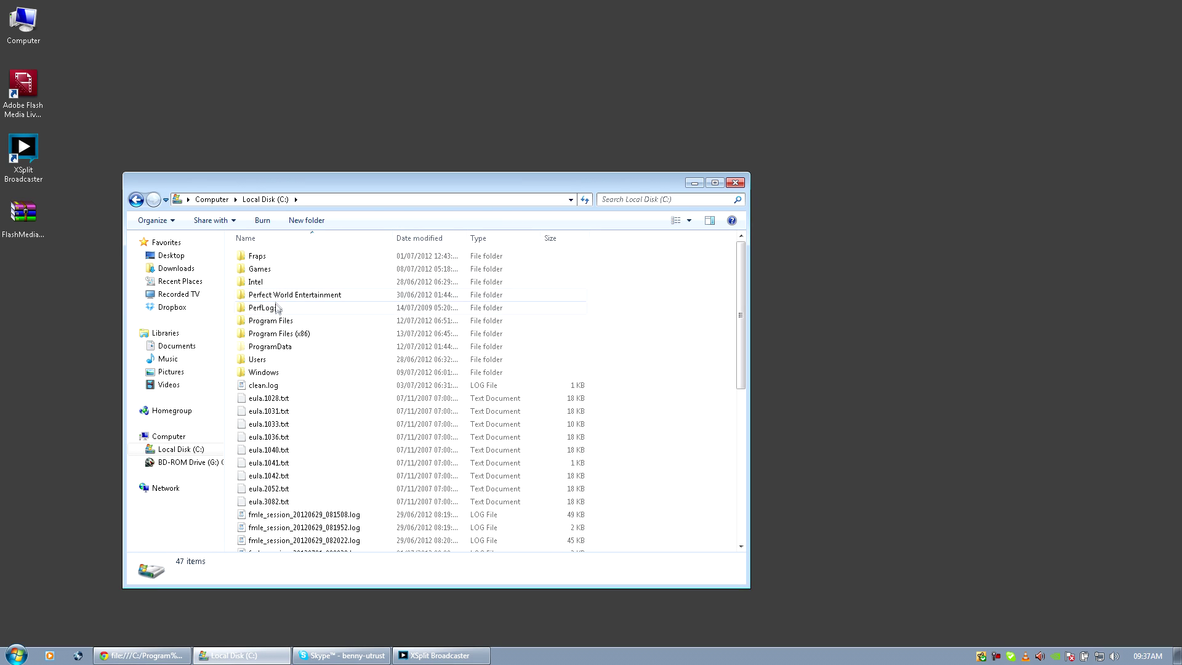
double_click(287, 320)
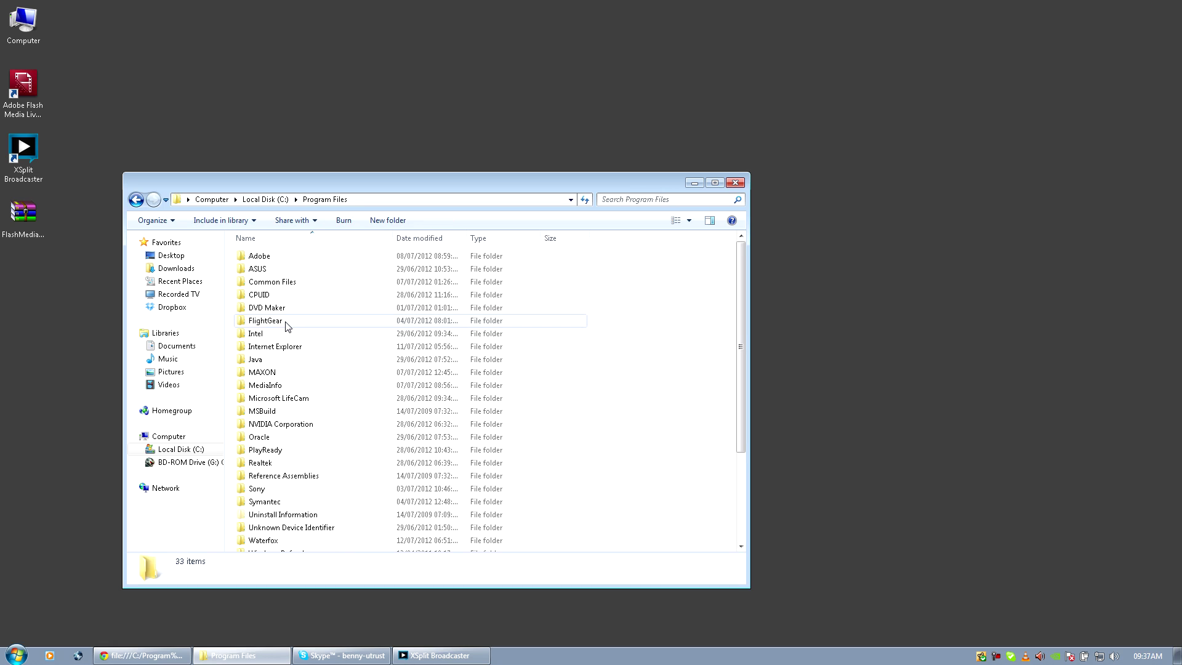
double_click(261, 256)
double_click(266, 296)
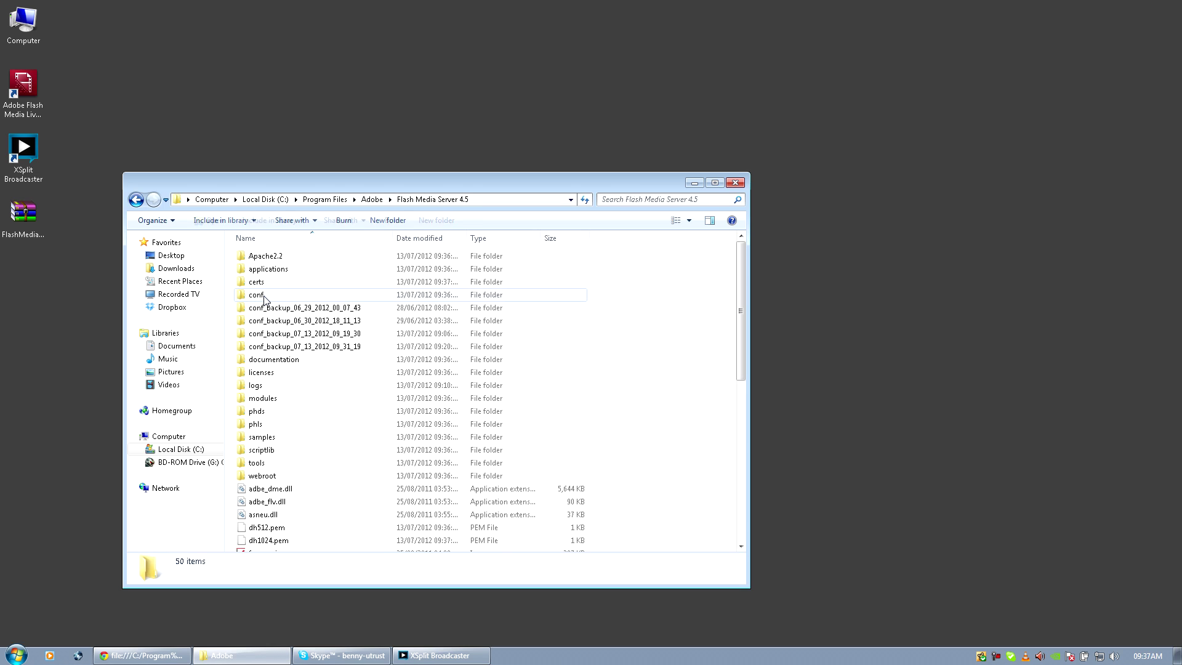
double_click(266, 274)
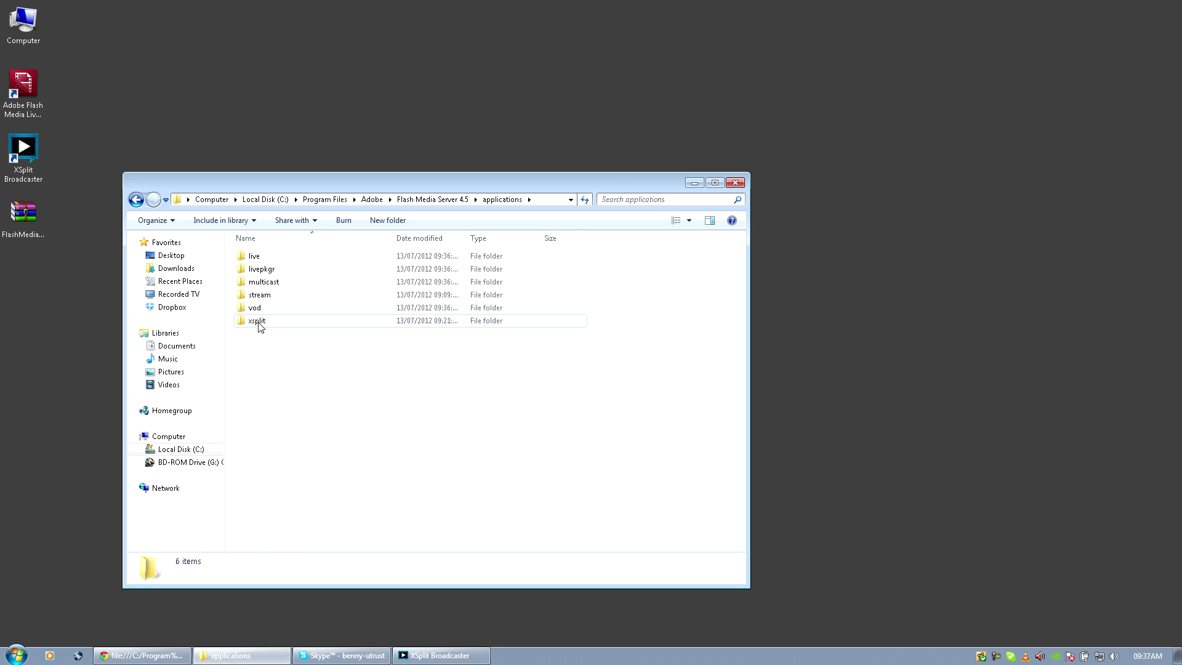
Confirm the xsplit application folder is empty, then close the Explorer window.
left_click(259, 323)
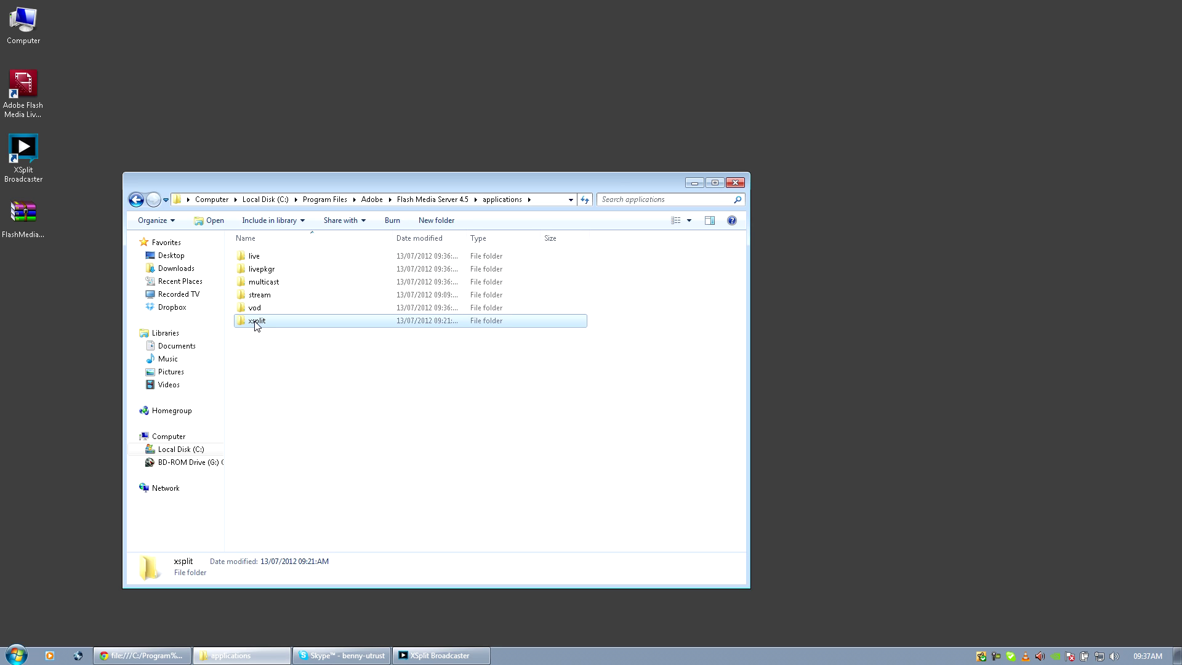
double_click(256, 321)
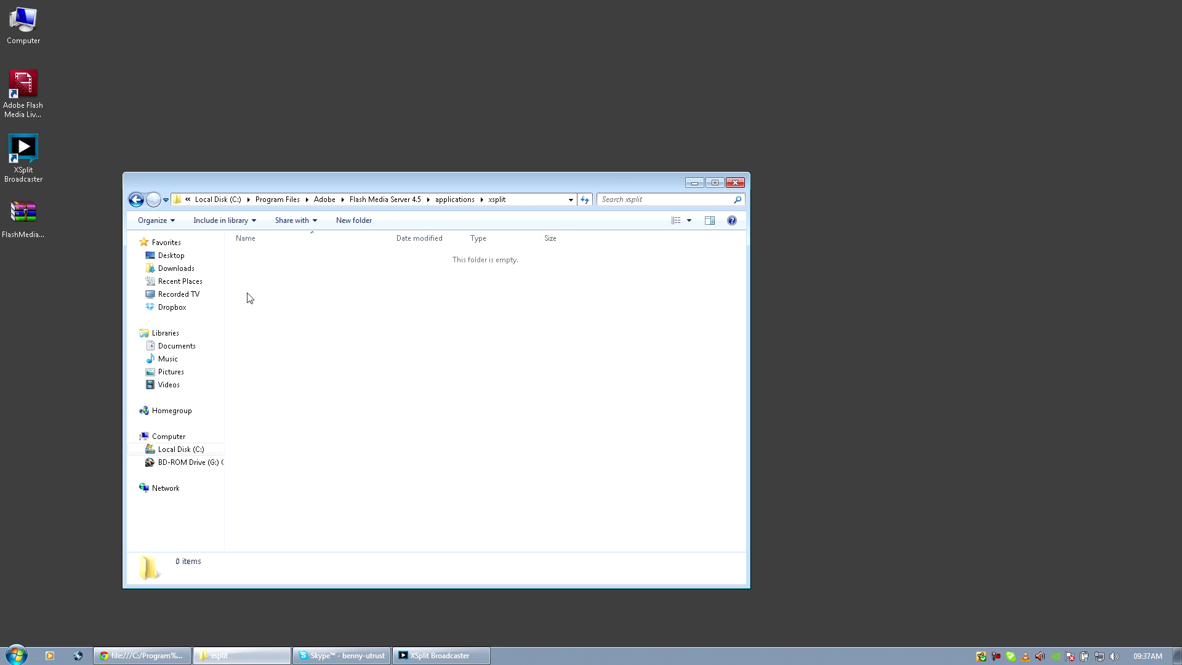
left_click(141, 199)
left_click(280, 352)
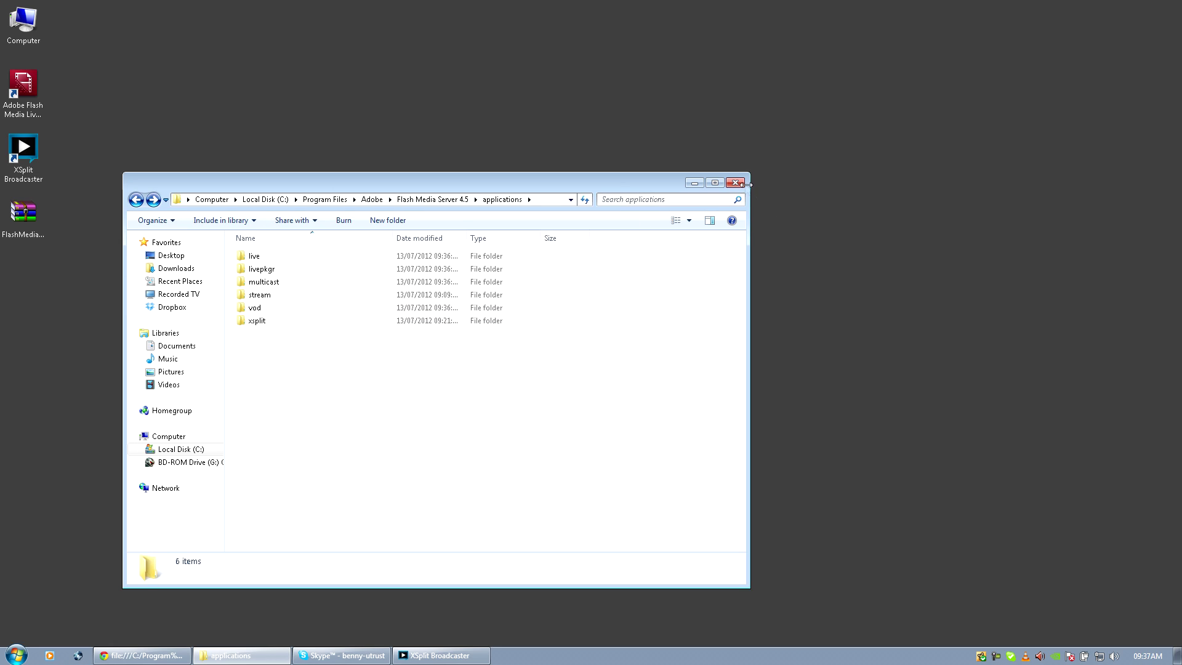
left_click(280, 326)
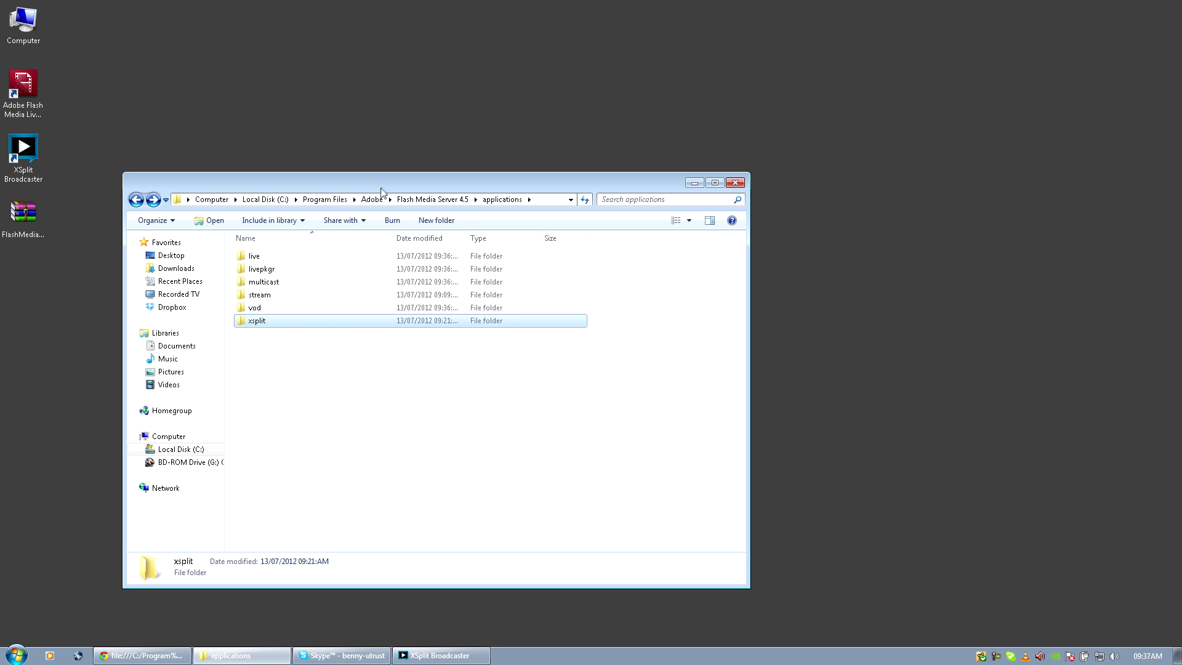
left_click_drag(386, 183, 419, 163)
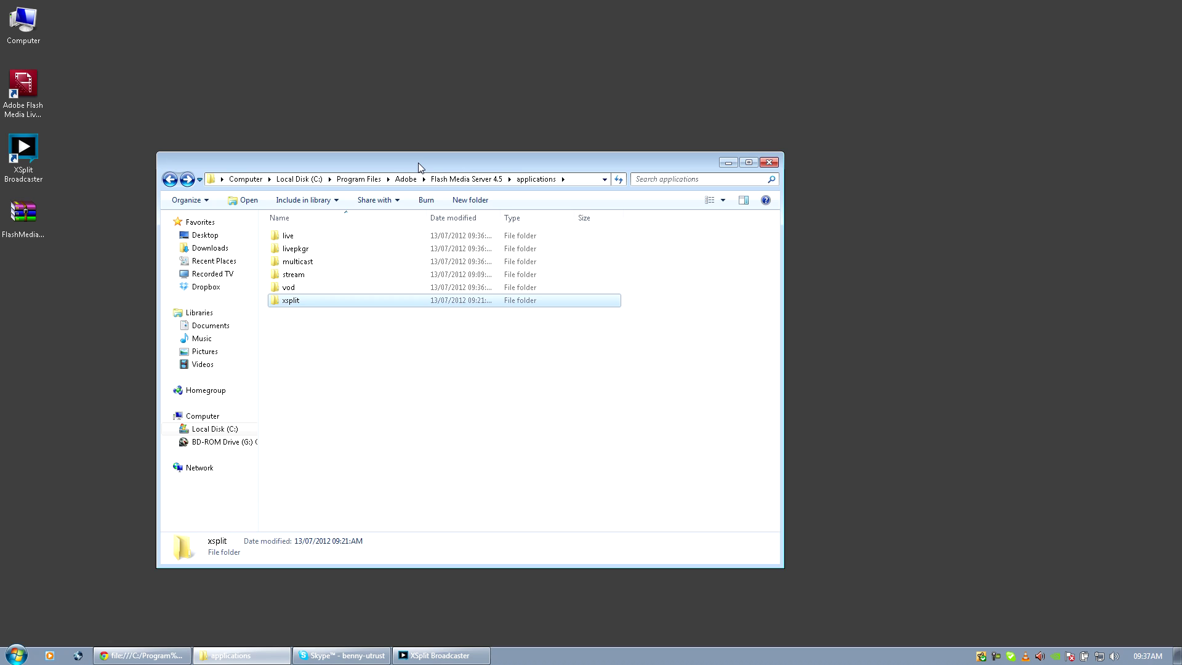
left_click(290, 301)
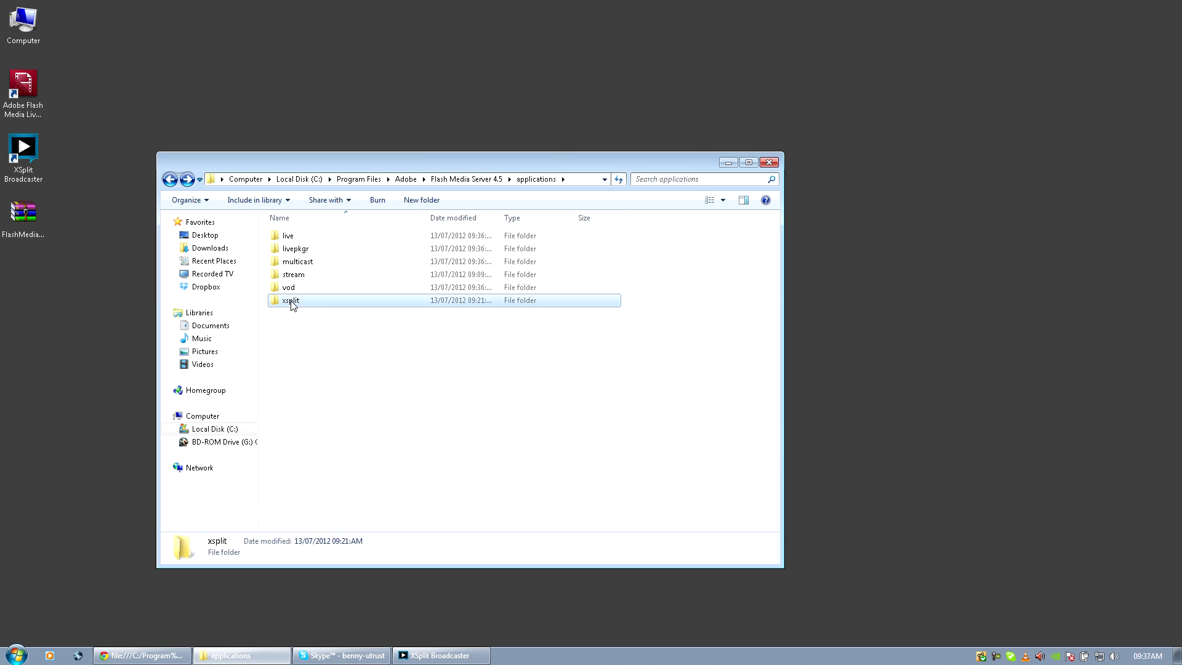
left_click(769, 162)
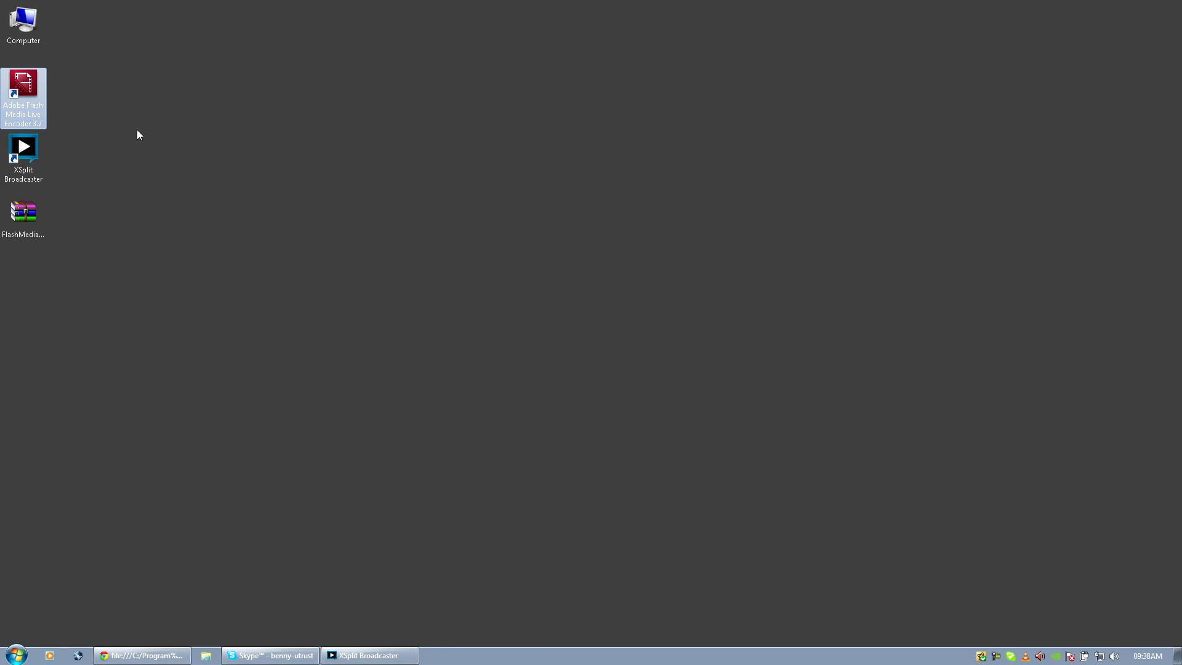
Launch Adobe Flash Media Live Encoder 3.2 from its desktop shortcut and reposition the window.
left_click(29, 108)
double_click(28, 91)
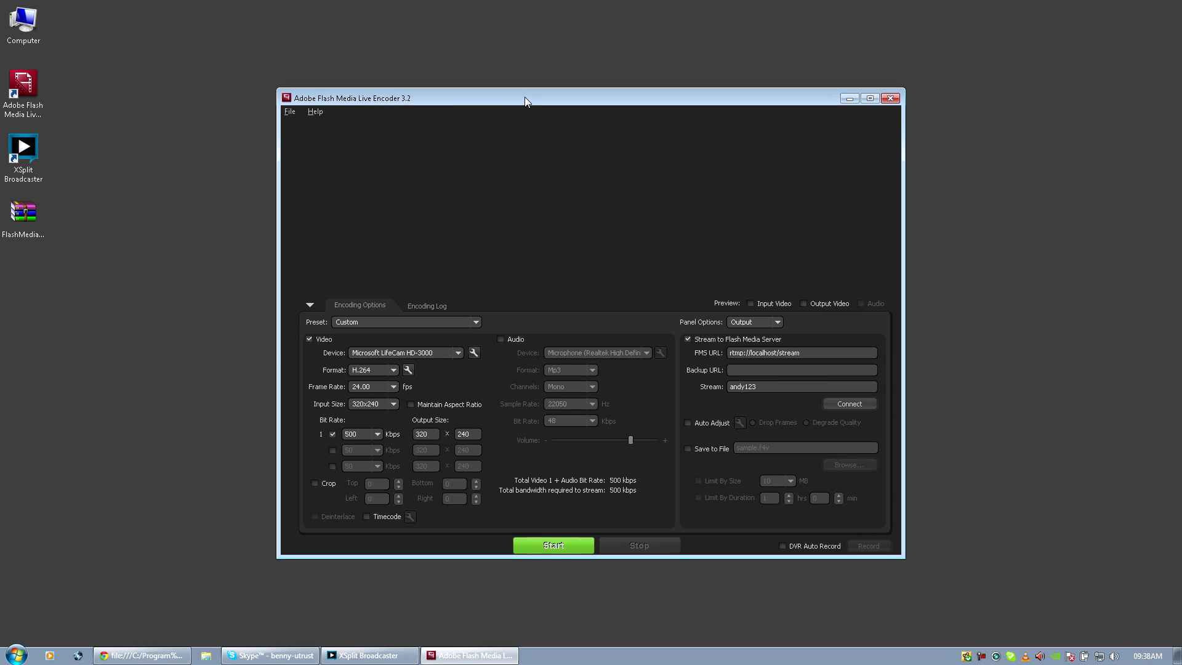
left_click_drag(524, 97, 469, 79)
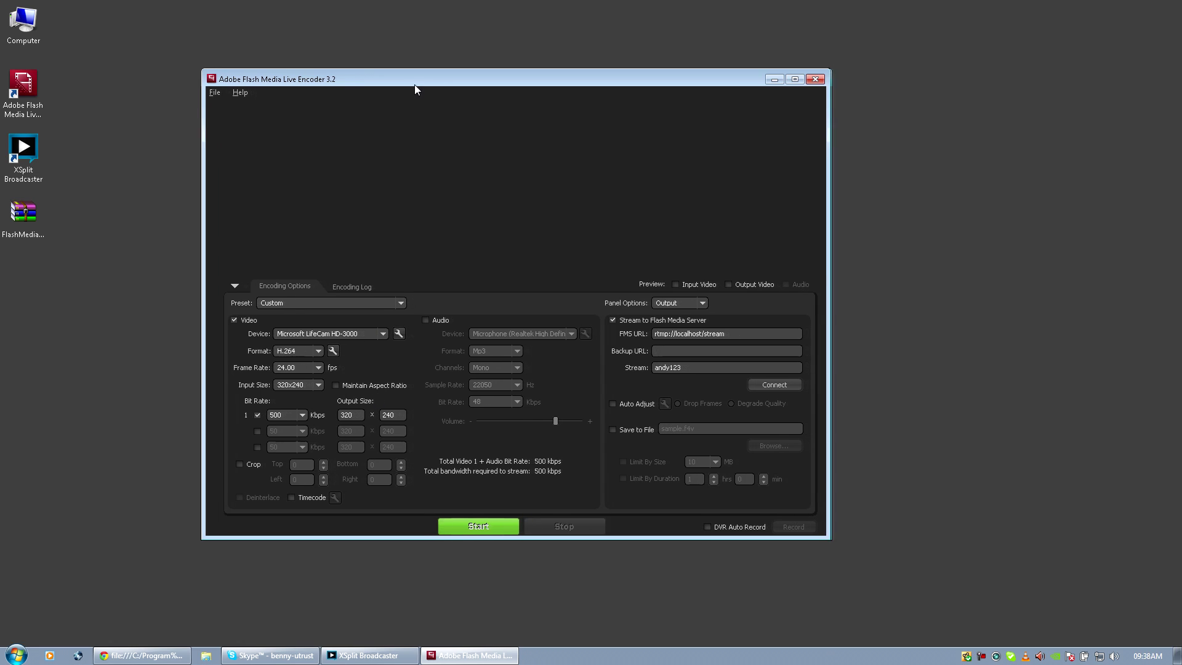
left_click_drag(415, 84, 402, 122)
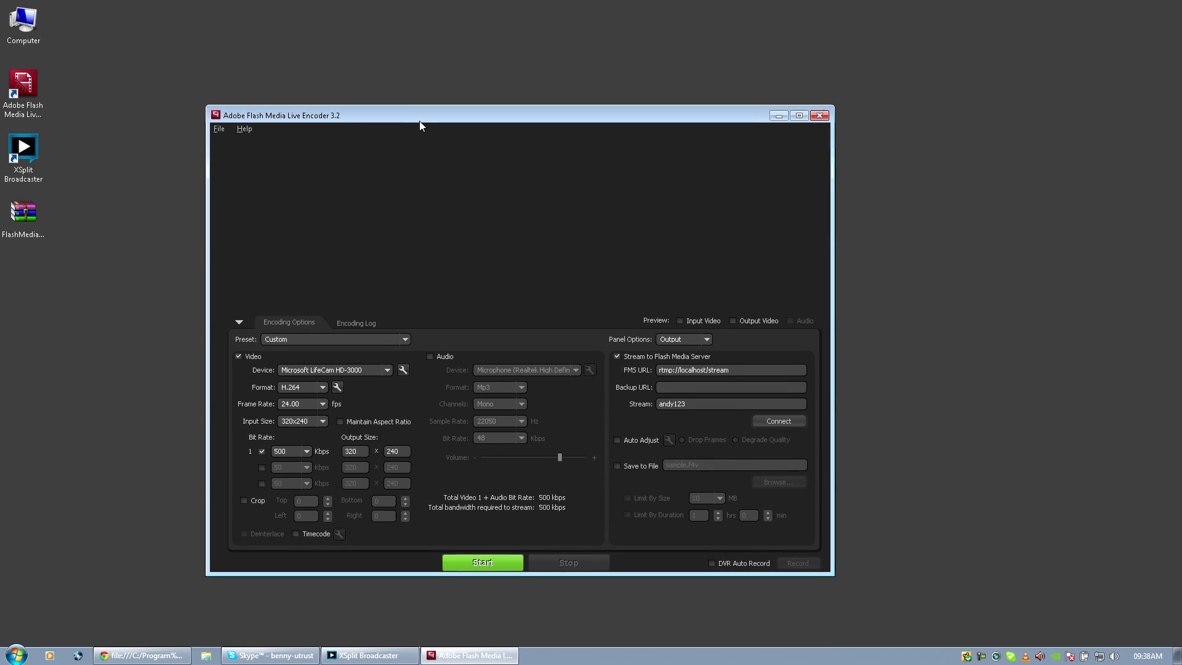
left_click(758, 375)
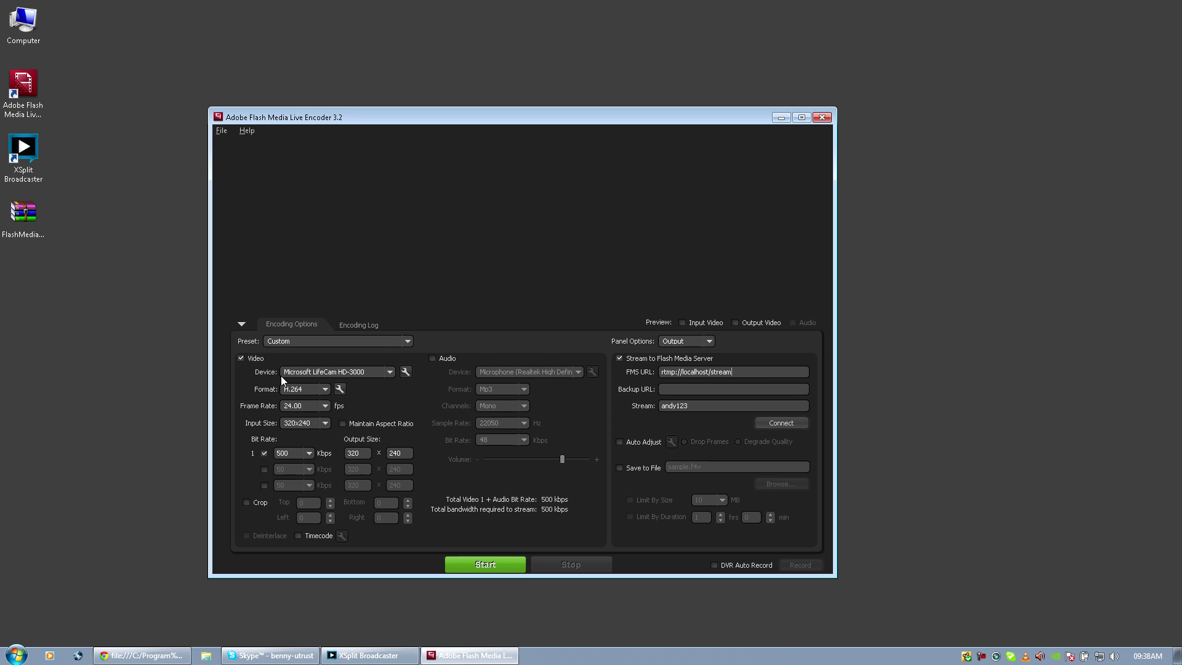
left_click(313, 374)
left_click(315, 375)
left_click(308, 404)
left_click(340, 390)
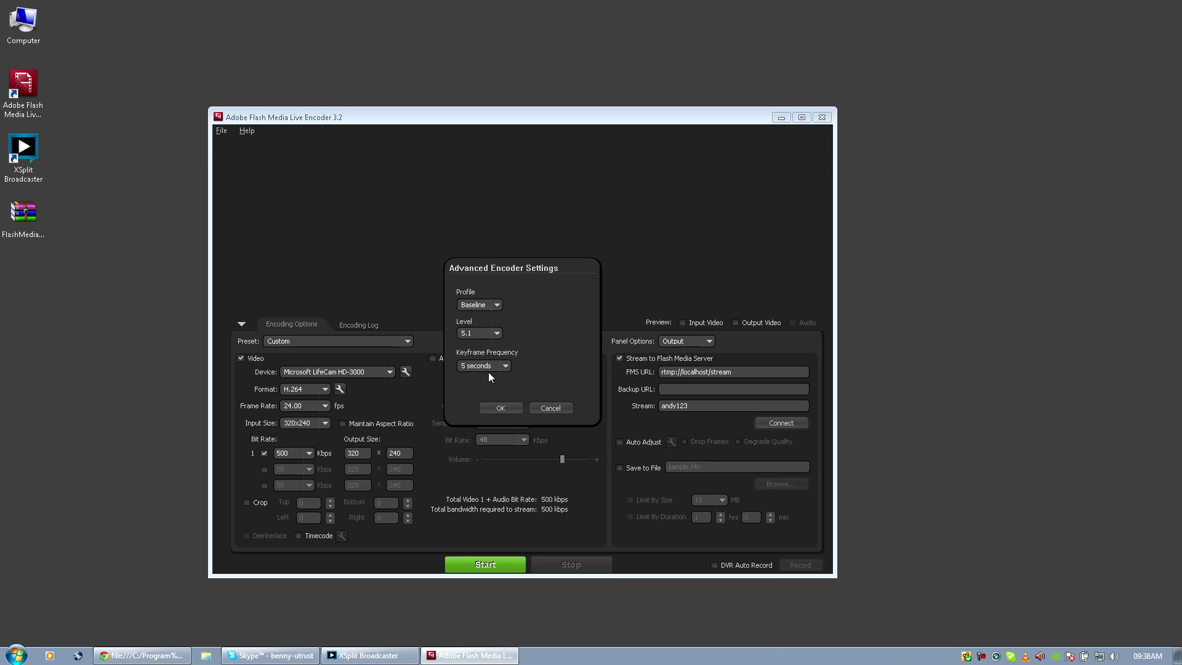
left_click(500, 409)
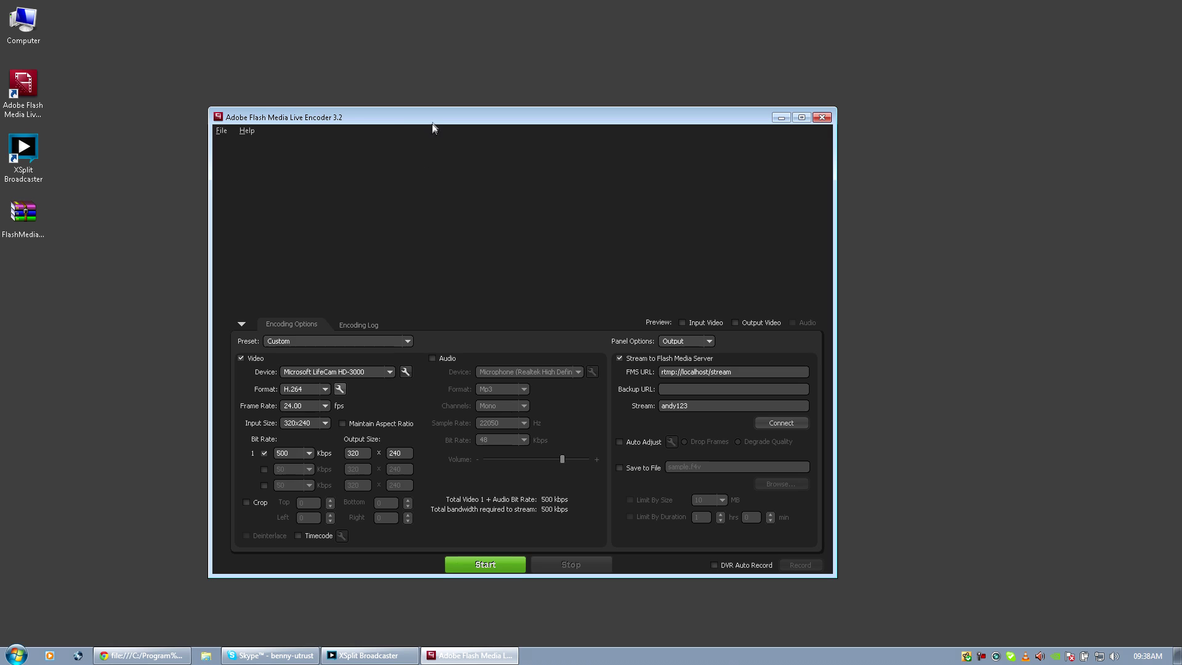
left_click_drag(433, 118, 449, 171)
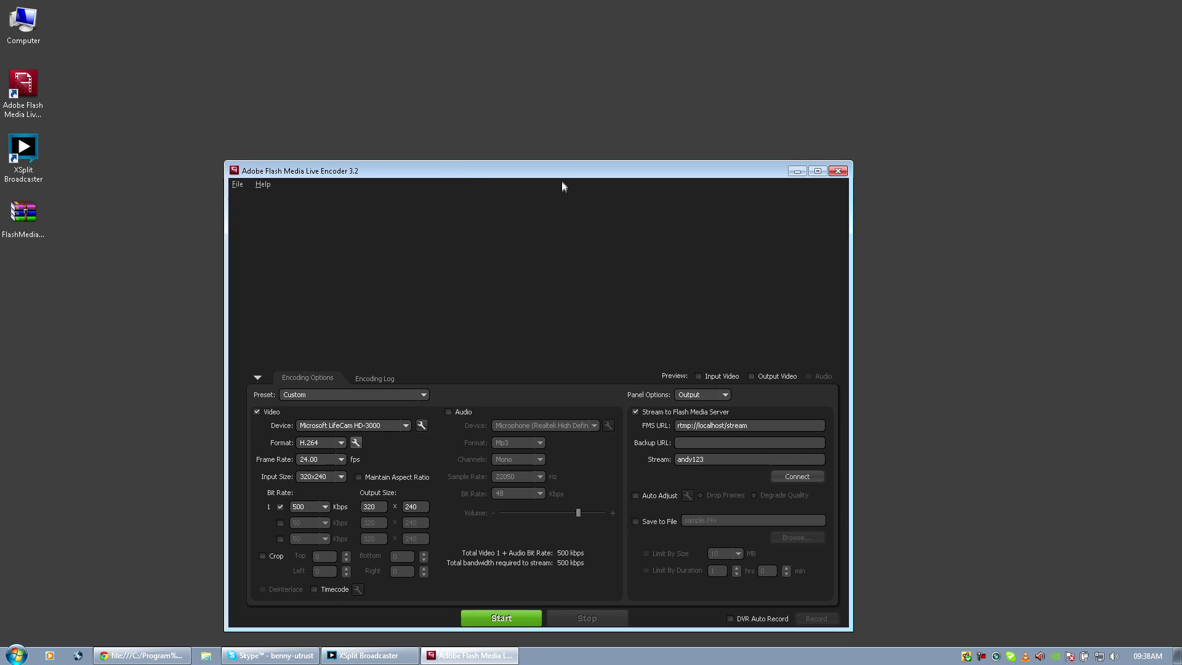
left_click_drag(561, 173, 560, 88)
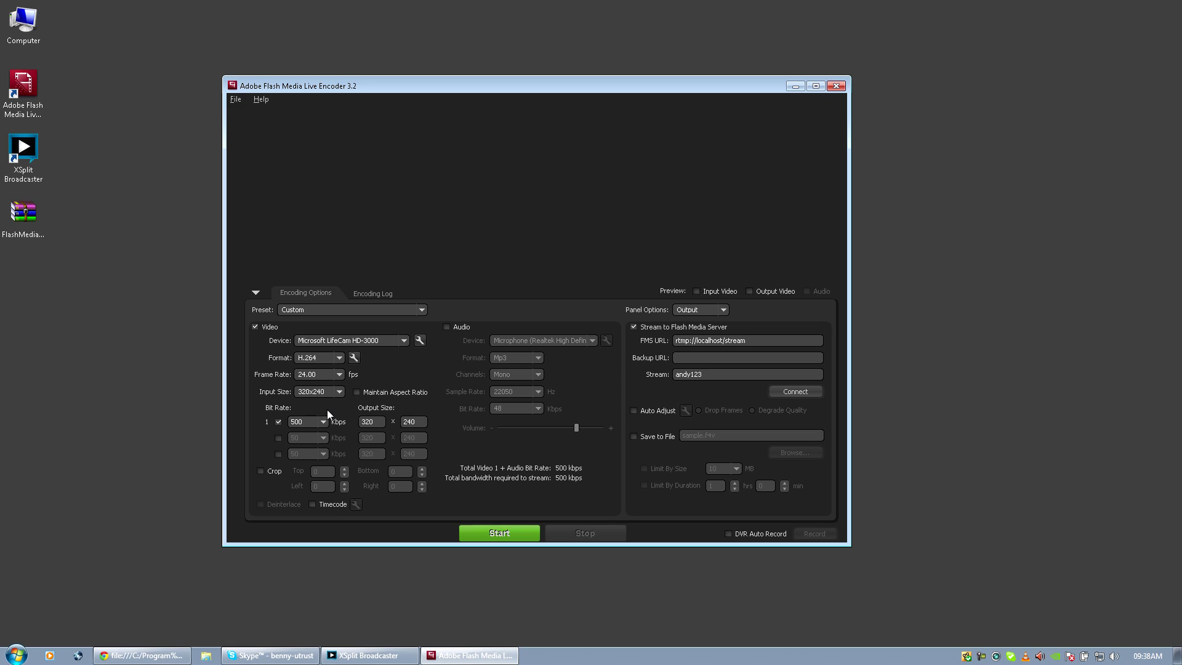
left_click(339, 394)
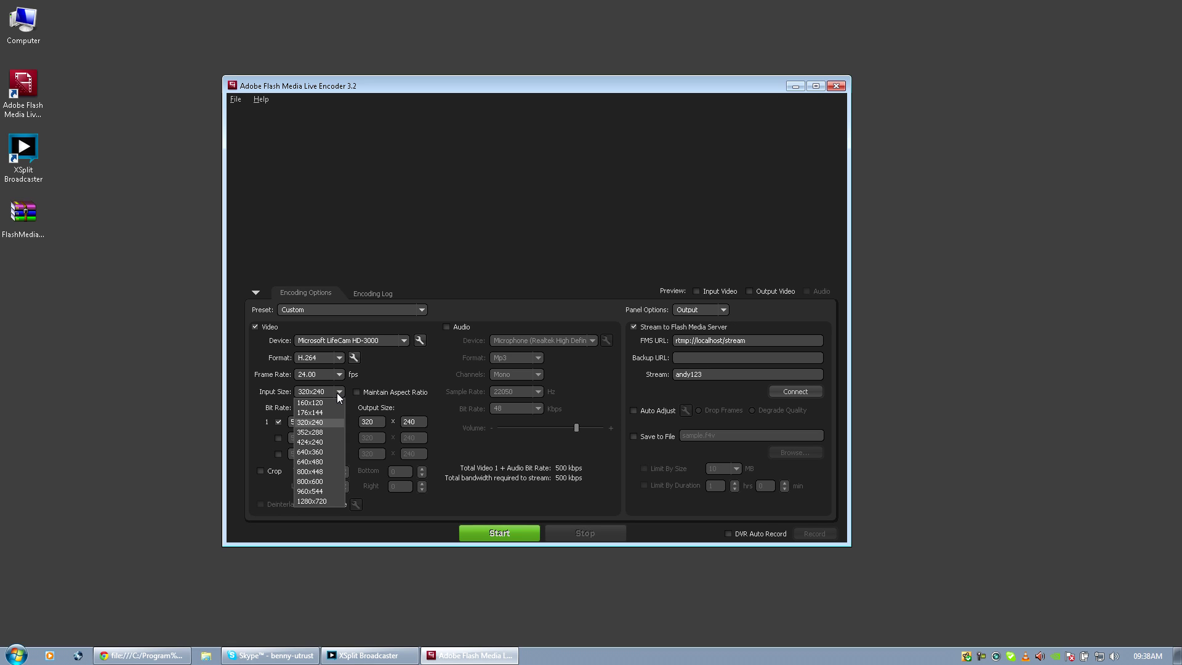
left_click(332, 424)
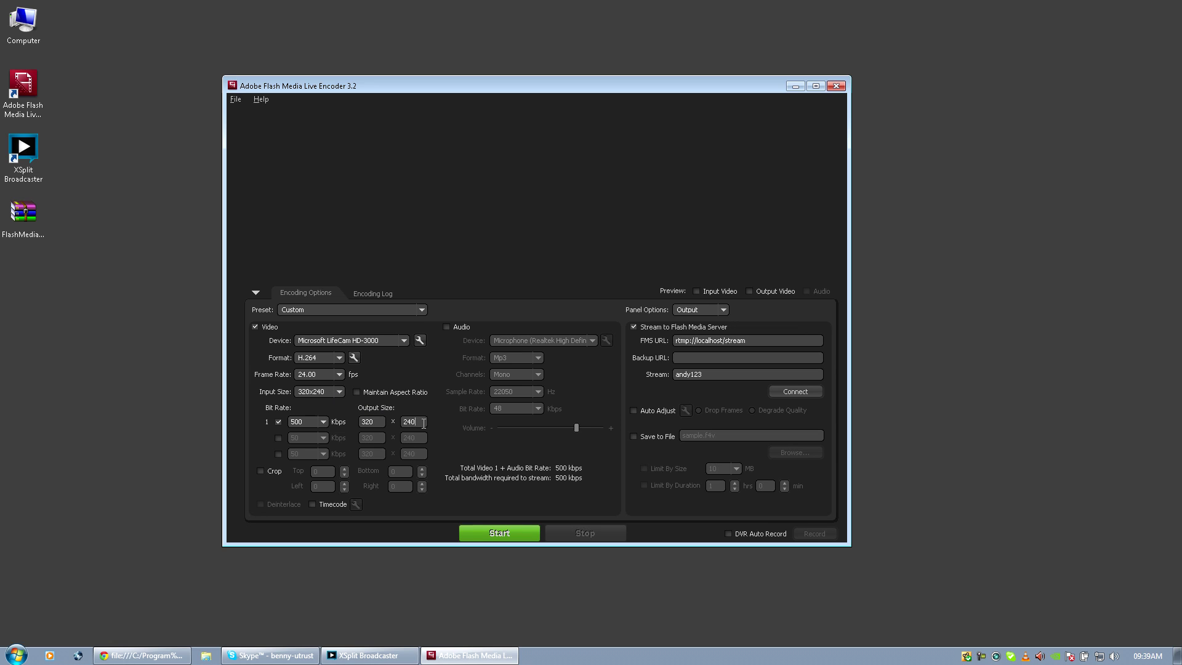
left_click_drag(456, 91, 468, 109)
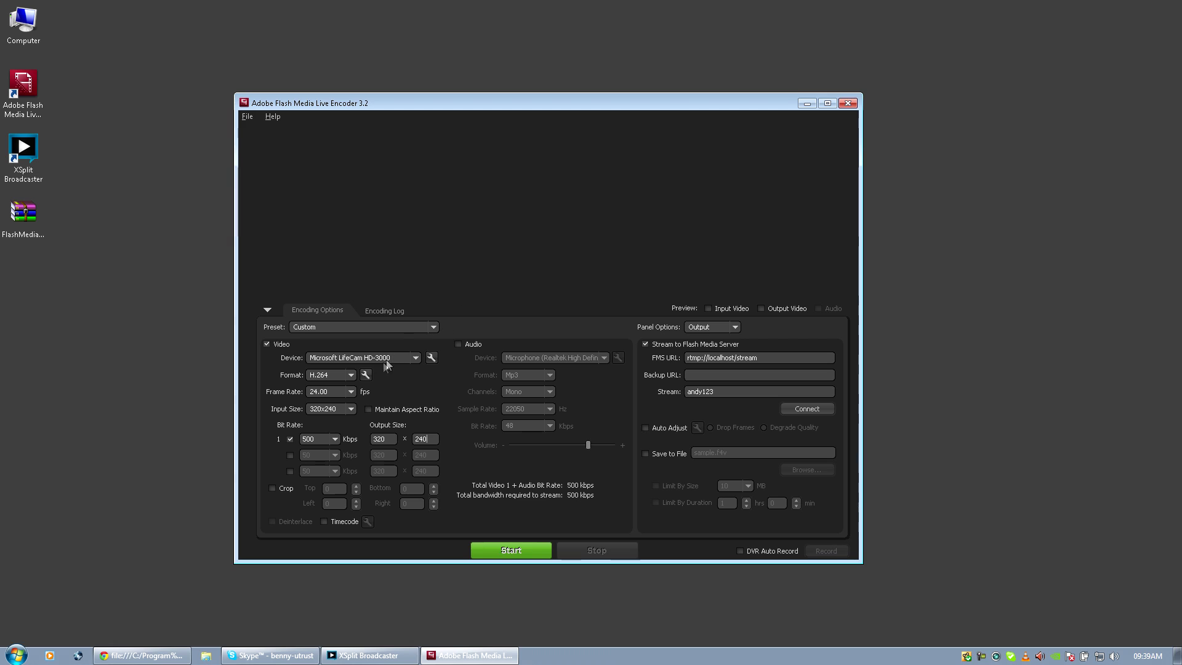
left_click(397, 439)
left_click_drag(432, 112, 471, 101)
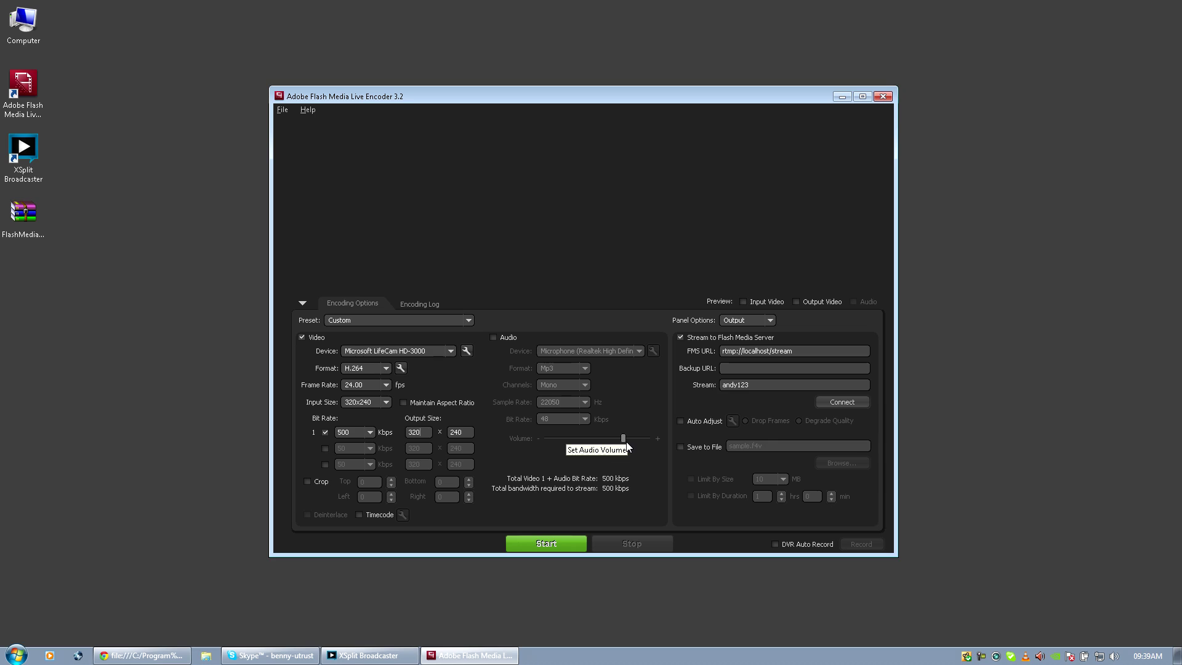
left_click(370, 433)
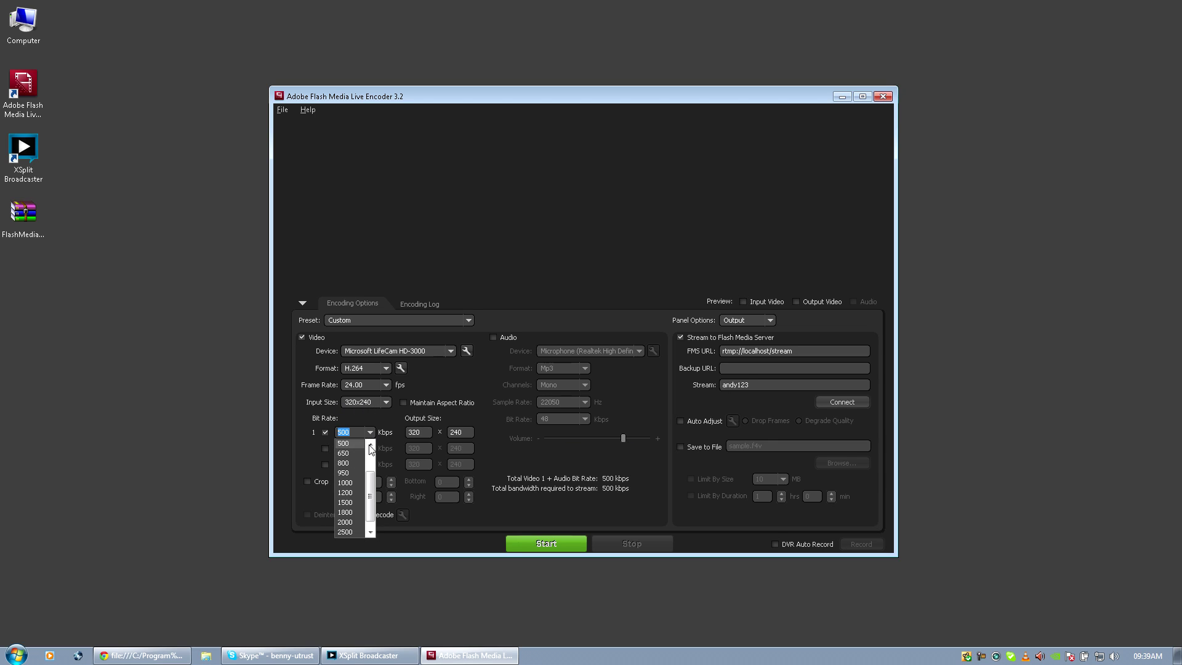
left_click(370, 445)
left_click(370, 444)
left_click(371, 444)
left_click(477, 419)
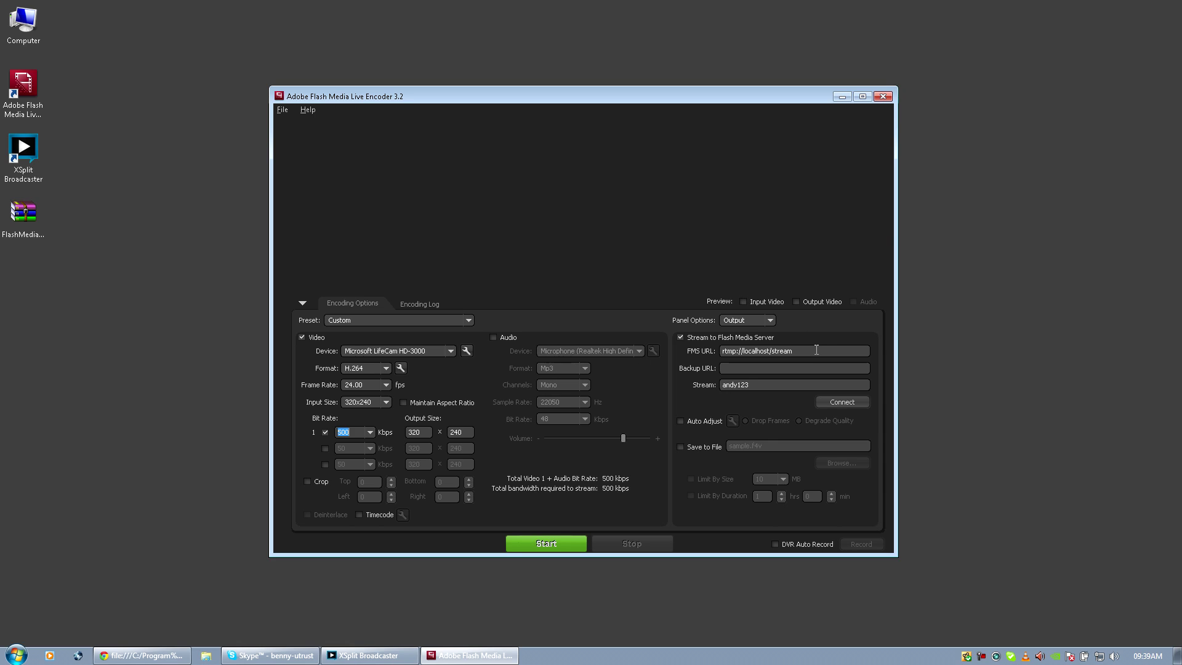
Change the FMS URL to rtmp://localhost/xsplit.
left_click_drag(816, 350, 723, 351)
left_click(770, 349)
left_click_drag(771, 350, 745, 351)
left_click(769, 349)
left_click_drag(769, 355, 750, 352)
left_click(770, 350)
mouse_move(773, 352)
left_mouse_down()
mouse_move(750, 353)
mouse_move(775, 356)
left_mouse_up()
left_click(803, 351)
type("xsplit")
left_click(787, 368)
Replace the stream name with a new one and connect to the local server.
double_click(767, 387)
left_click(761, 383)
left_click_drag(762, 383, 712, 386)
type("pete123")
left_click_drag(754, 383, 719, 385)
left_click(775, 383)
left_click_drag(758, 385, 702, 385)
left_click(771, 385)
double_click(769, 386)
type("andy12")
left_click(849, 403)
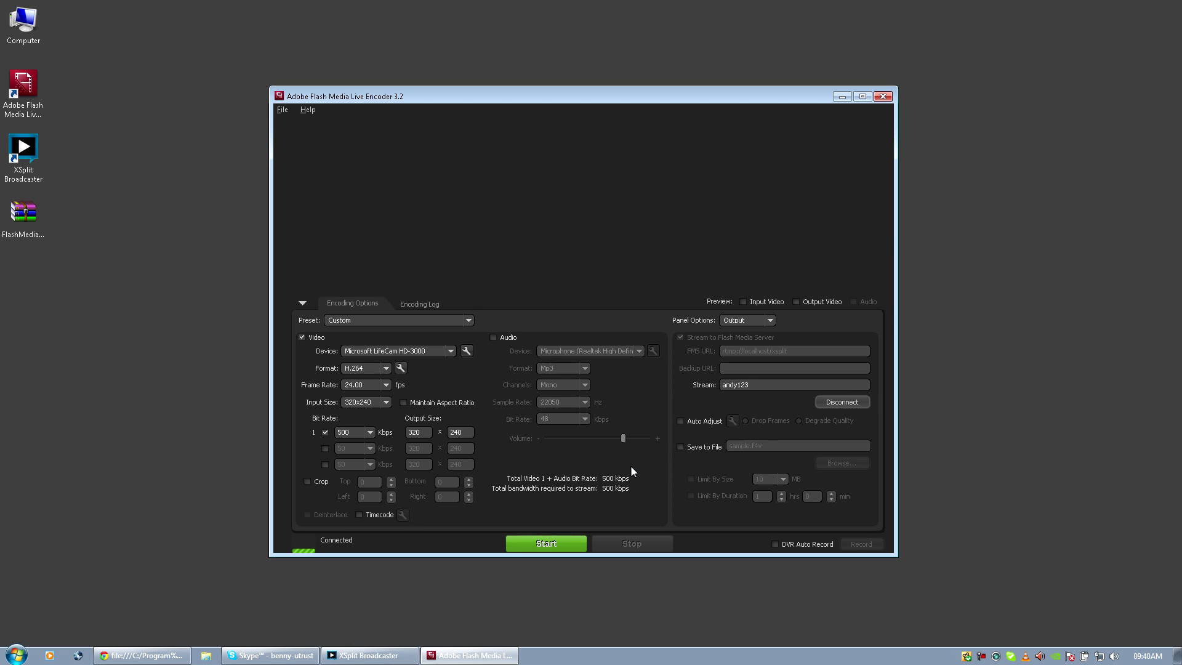
Start encoding the webcam stream to the local Flash Media Server and move the encoder window aside.
left_click_drag(427, 432, 401, 438)
left_click(472, 434)
left_click(539, 544)
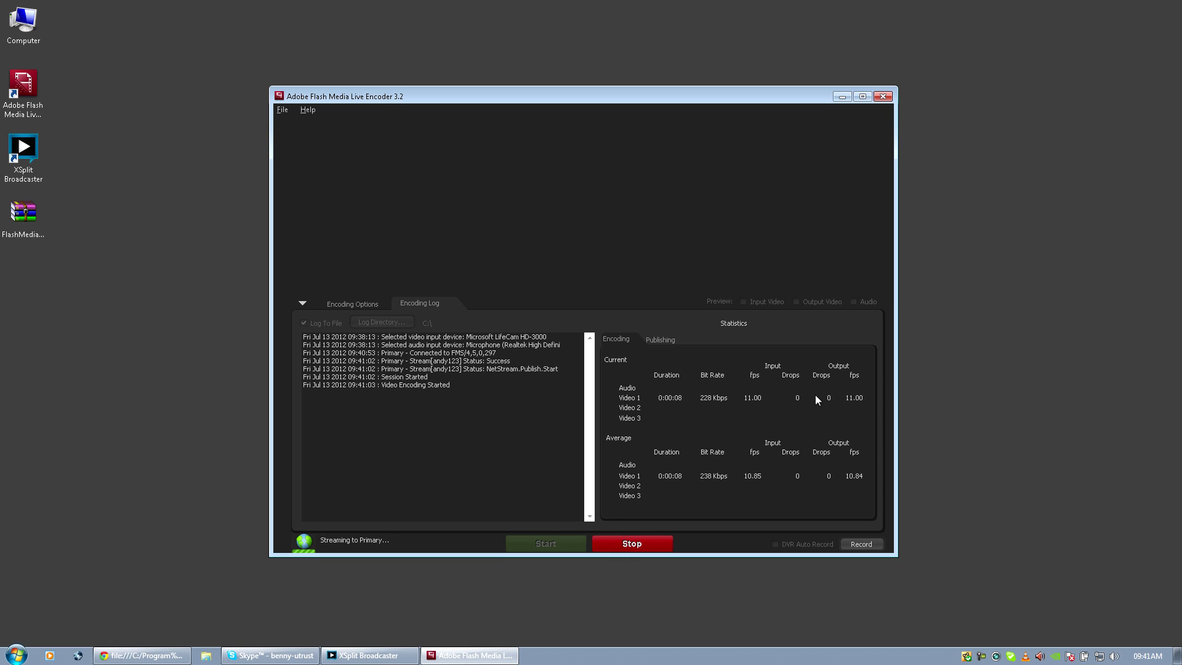
left_click_drag(679, 108, 802, 126)
Minimize the encoder, bring XSplit Broadcaster forward and choose to add a livestream source.
left_click(963, 116)
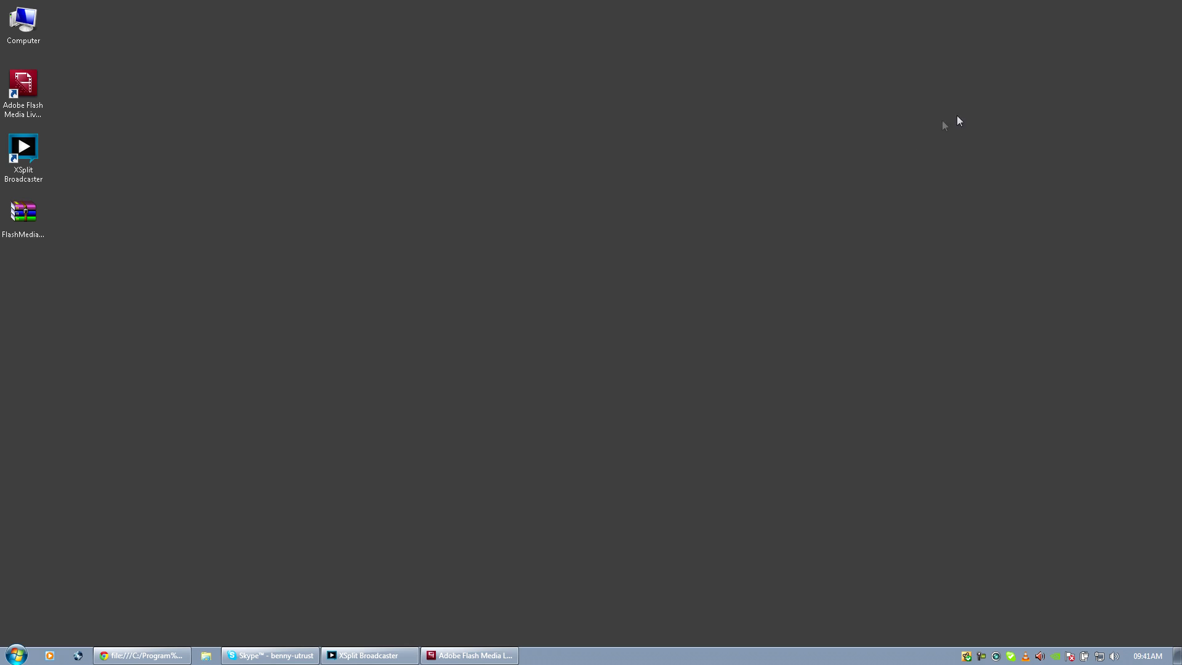
left_click(398, 655)
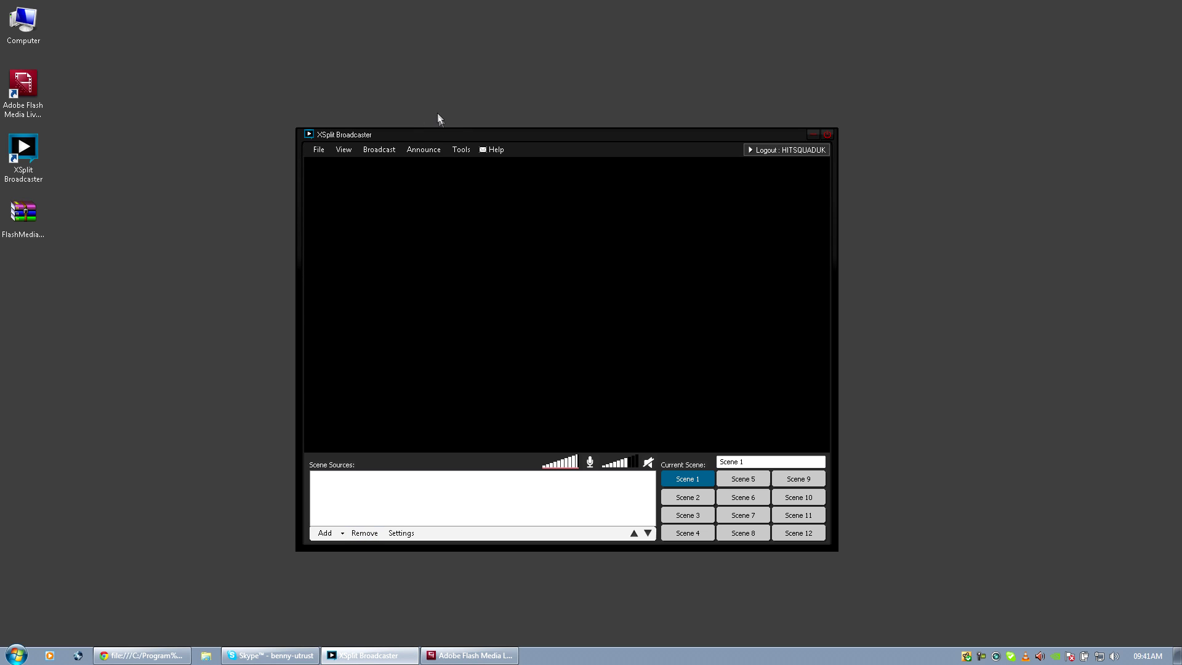
left_click_drag(441, 131, 436, 95)
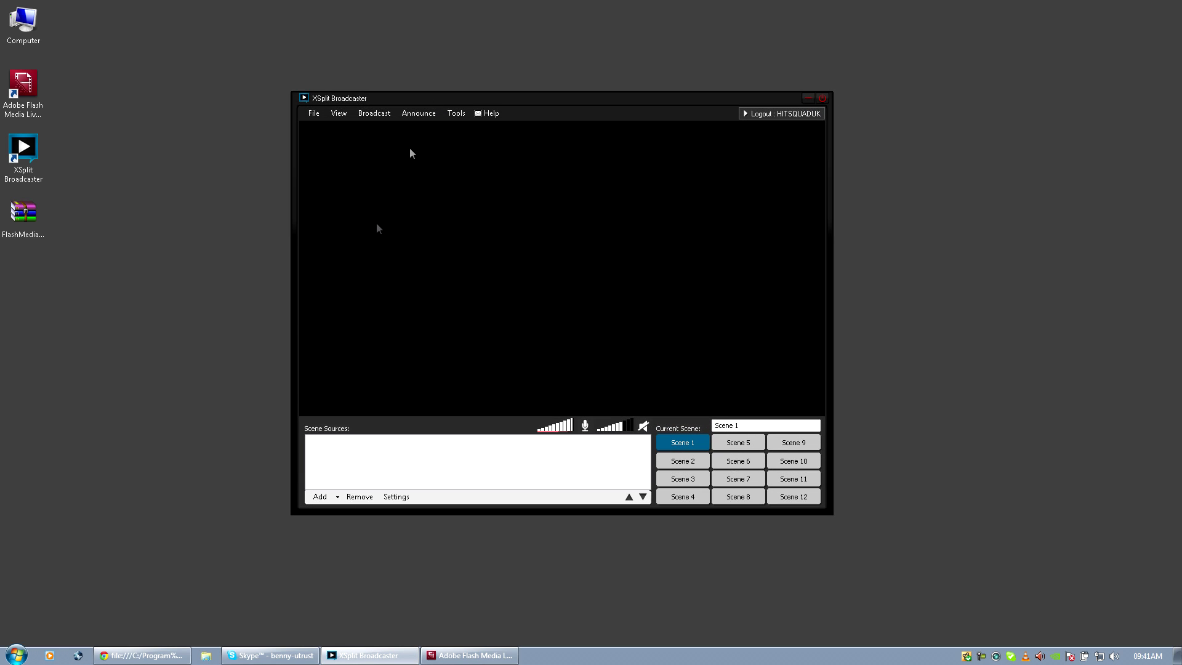
left_click(339, 497)
left_click(356, 484)
left_click_drag(626, 99, 562, 136)
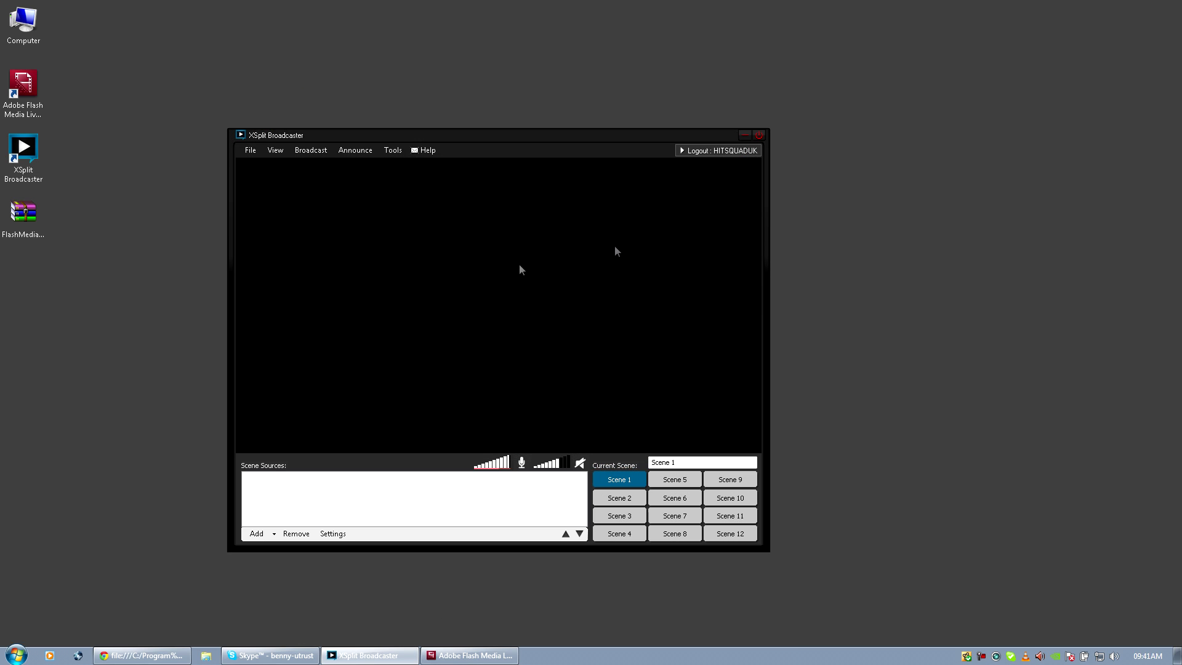
left_click(277, 534)
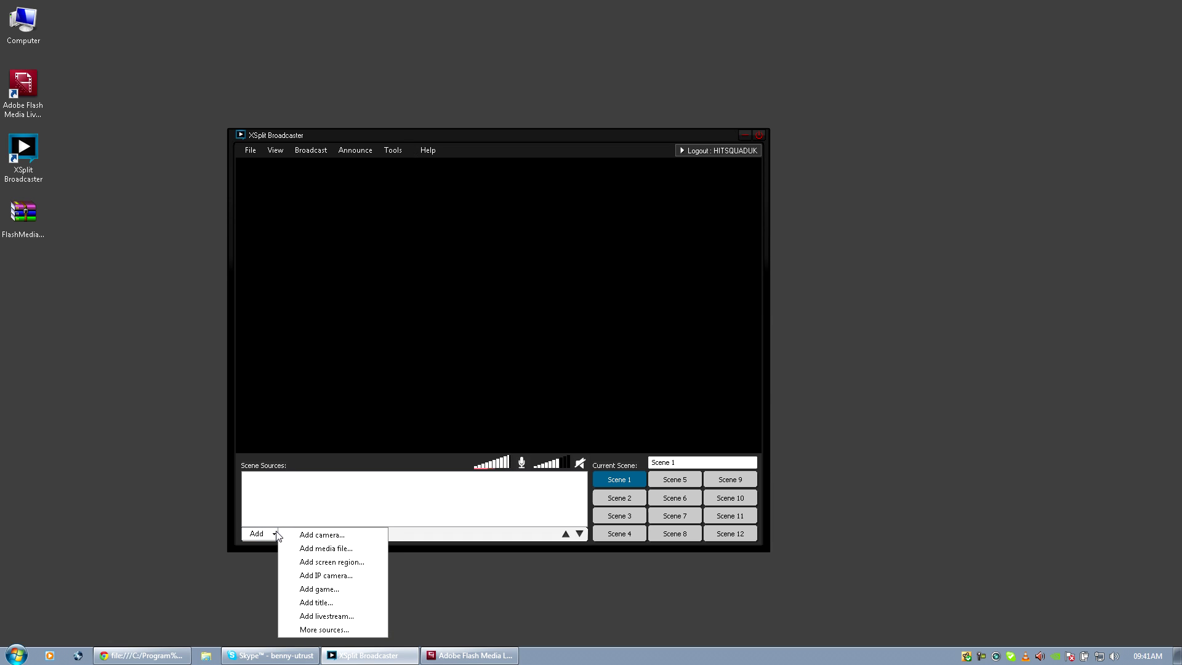
left_click(325, 618)
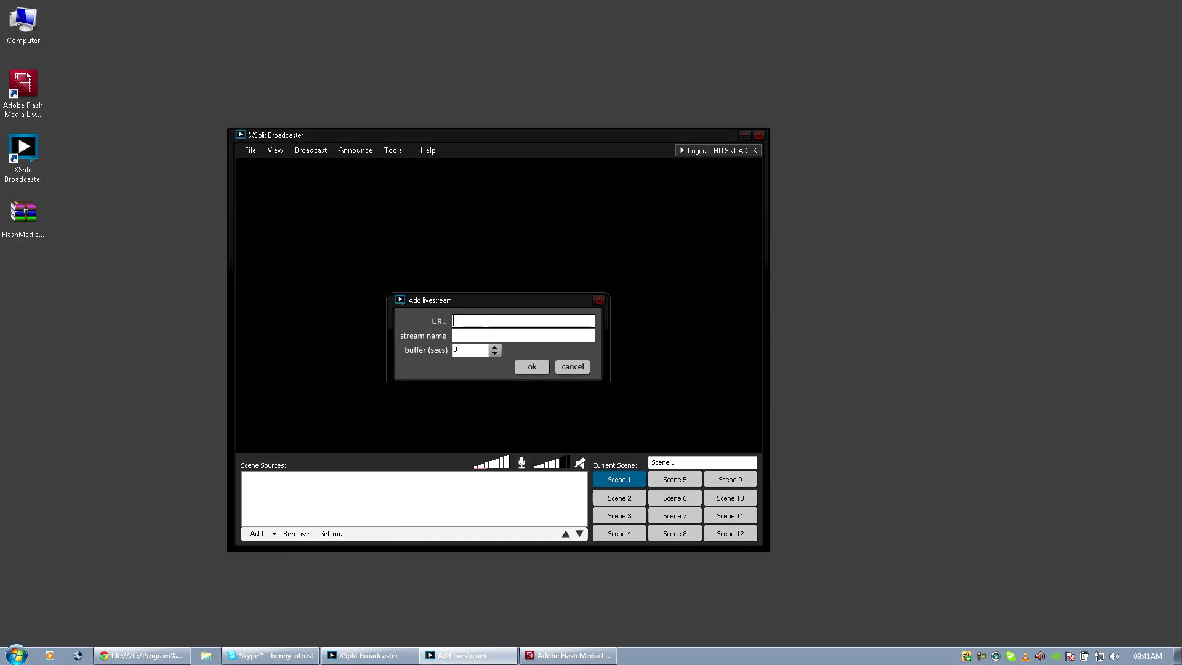
Enter URL rtmp://localhost/xsplit, the encoder's stream name and a 0.5-second buffer, then confirm.
type("rtmp://localhost/")
type("xsplit")
left_click(483, 334)
type("andy123")
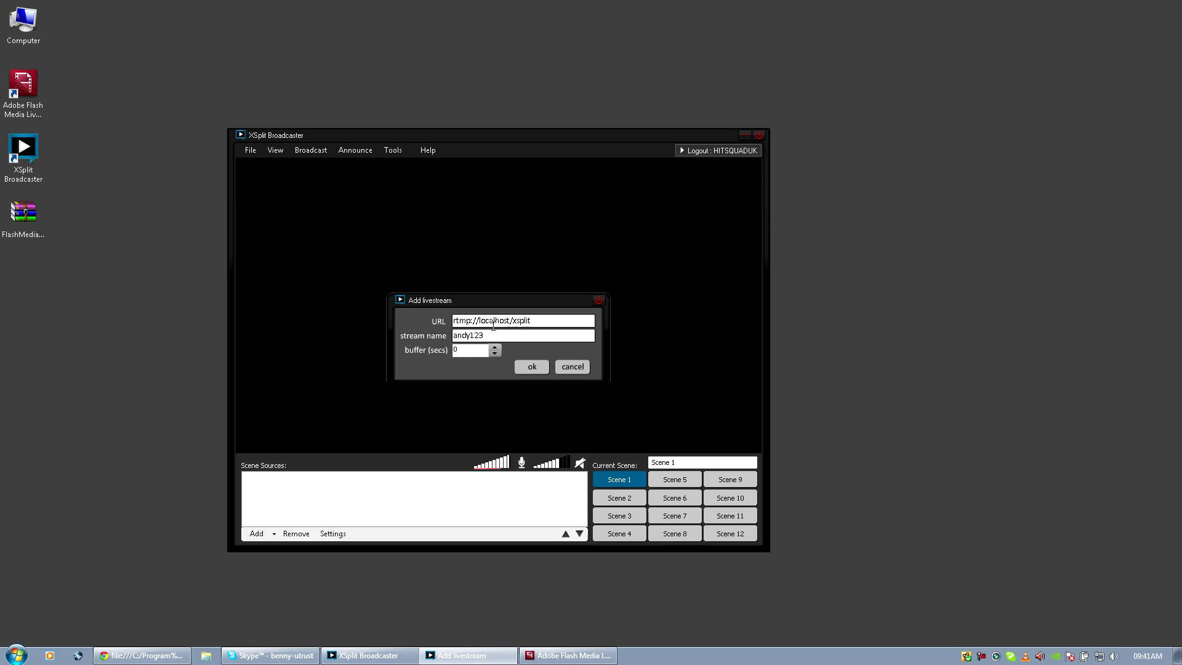
left_click(469, 351)
left_click(454, 351)
left_click_drag(493, 298, 497, 315)
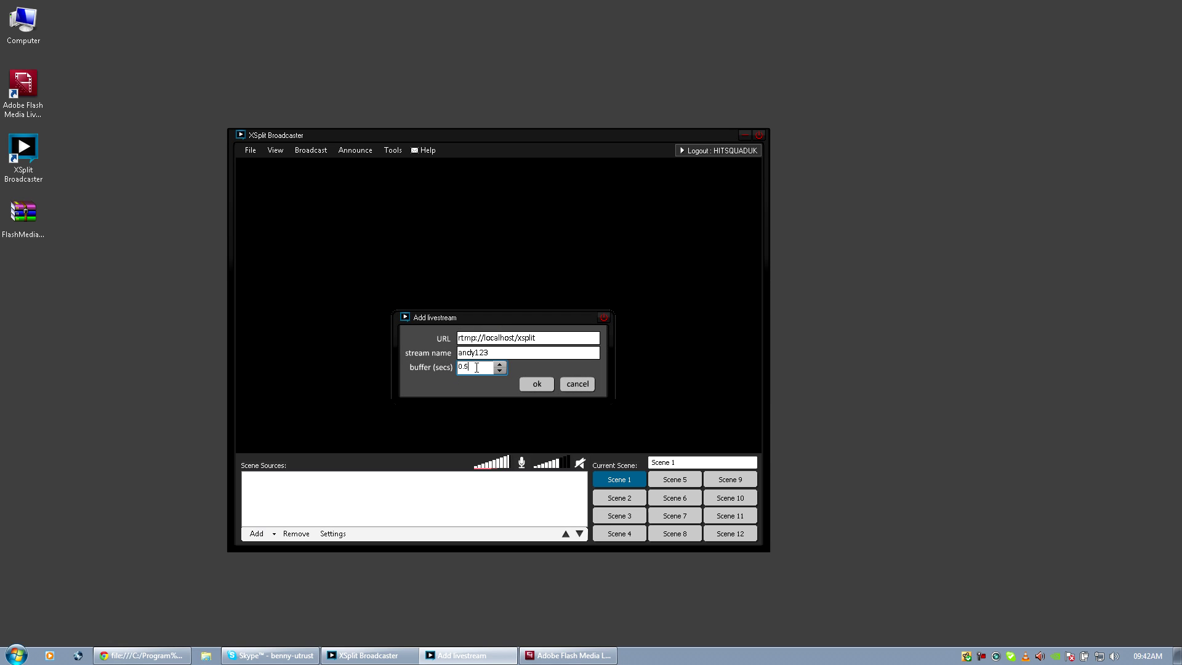
left_click_drag(531, 316, 563, 261)
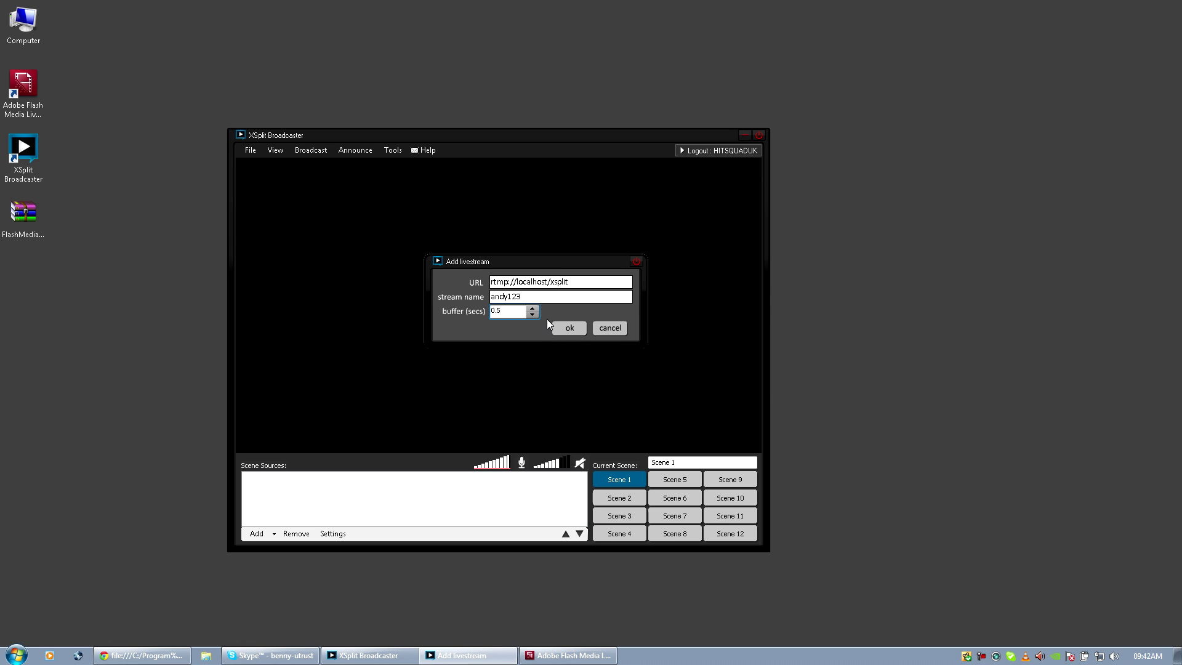
left_click(564, 327)
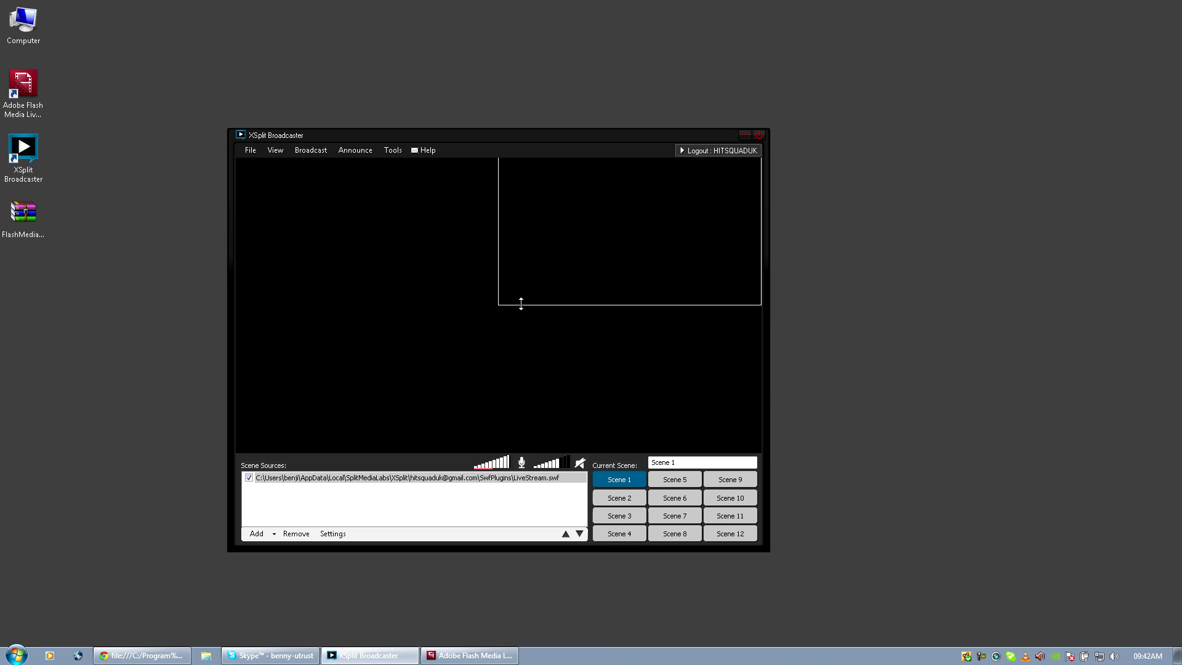
Shrink the webcam livestream box and place it in the preview's bottom-right corner.
left_click_drag(535, 259, 532, 326)
left_click_drag(498, 363, 633, 312)
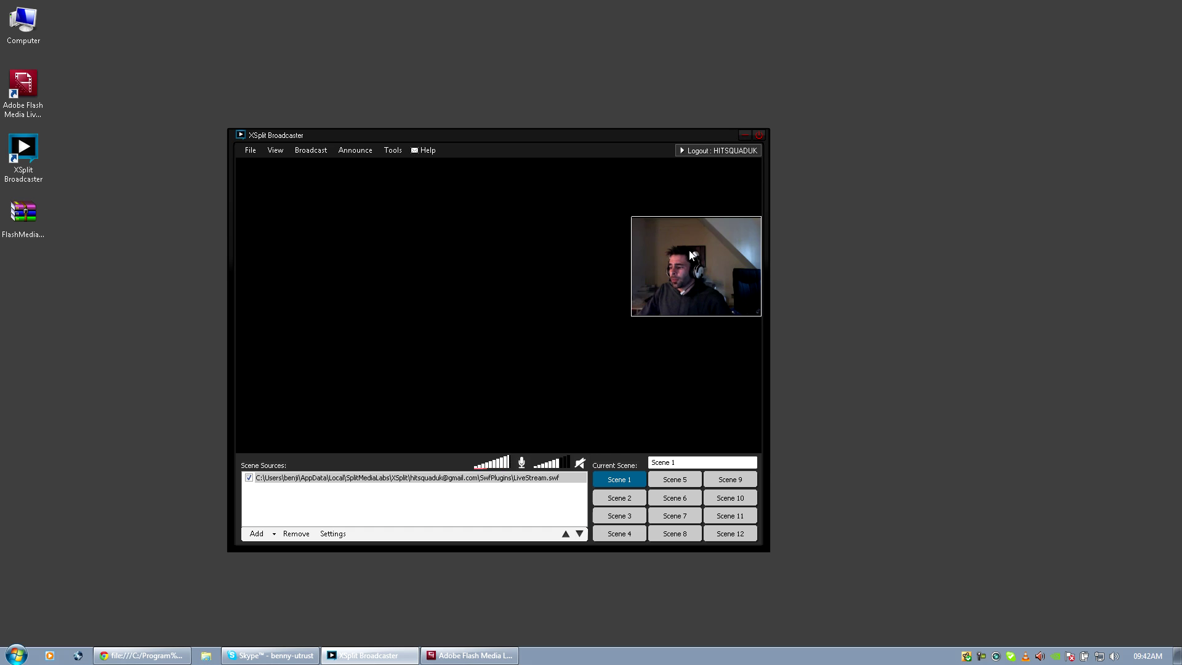
left_click_drag(693, 262, 716, 379)
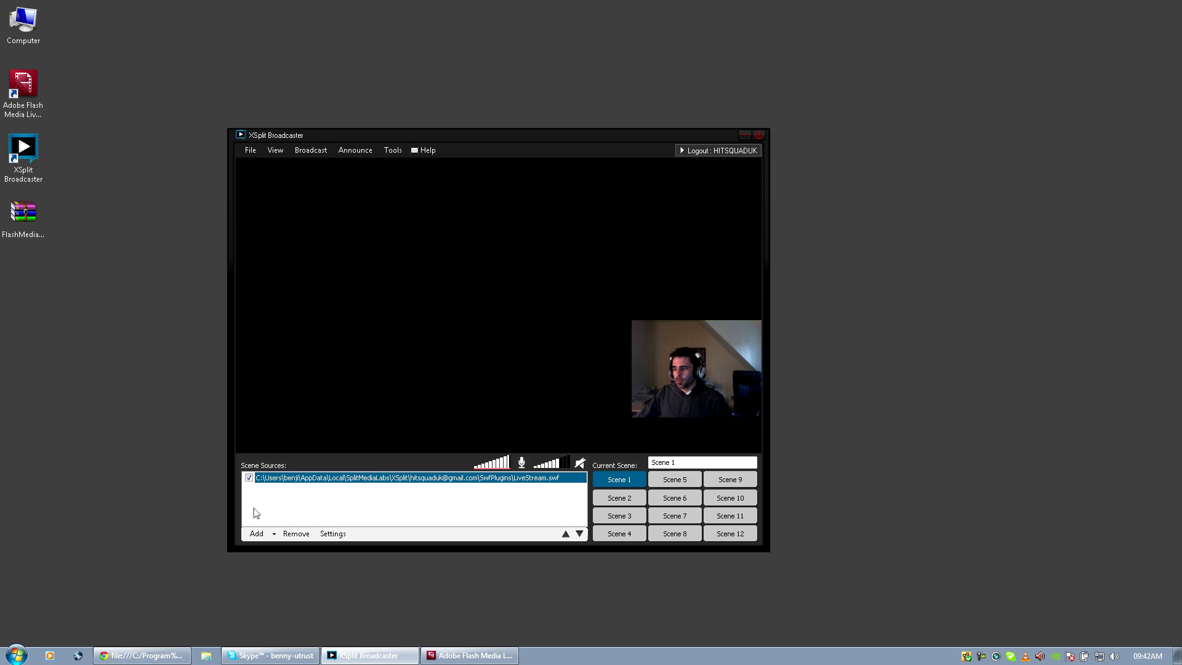
Start adding a second livestream source, then cancel the dialog.
left_click(253, 534)
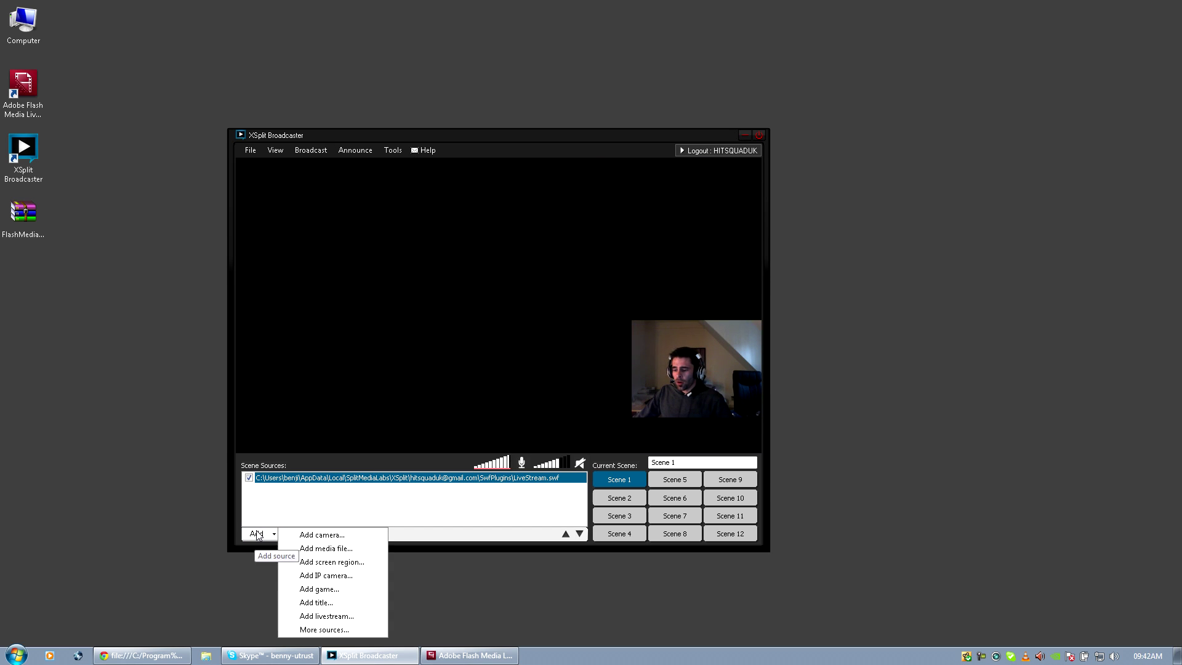
left_click(340, 616)
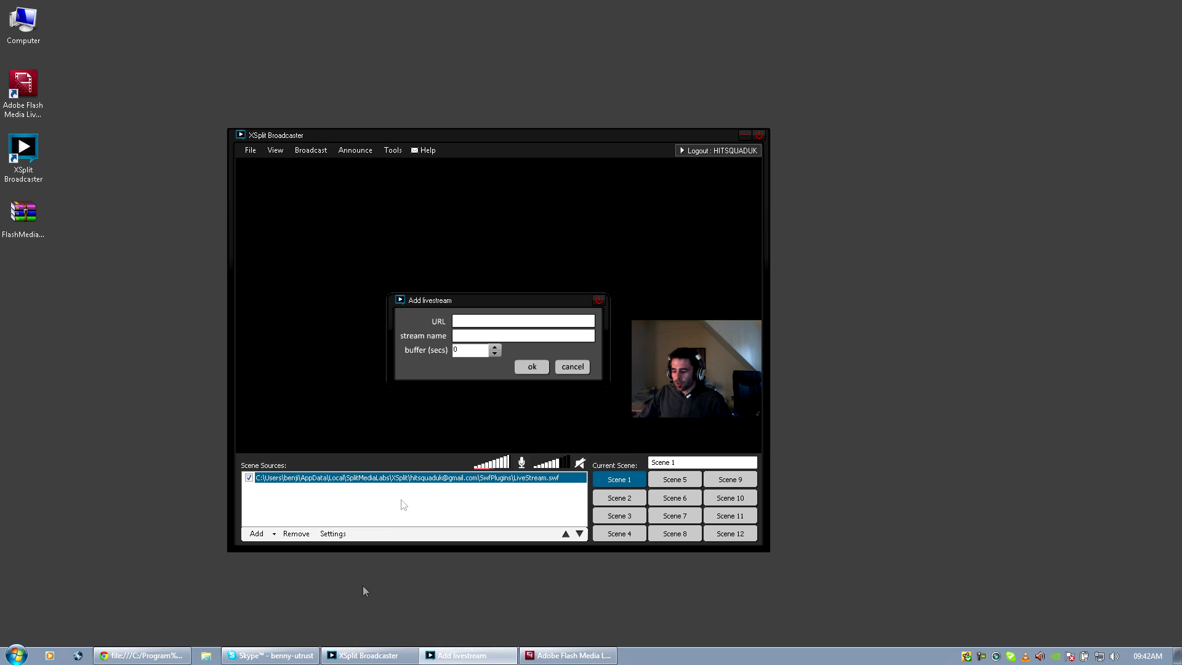
left_click(486, 336)
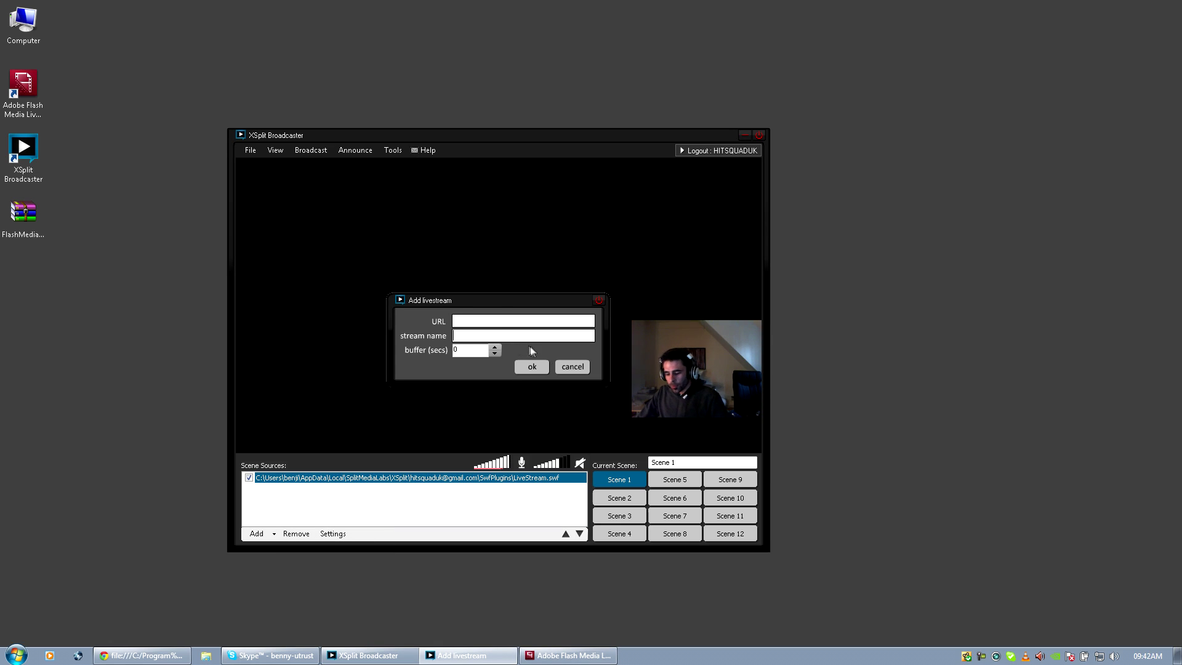
left_click(573, 368)
Resize the webcam picture to a small bottom-right thumbnail, then untick the source to hide it.
left_click(683, 369)
left_click_drag(683, 370, 713, 378)
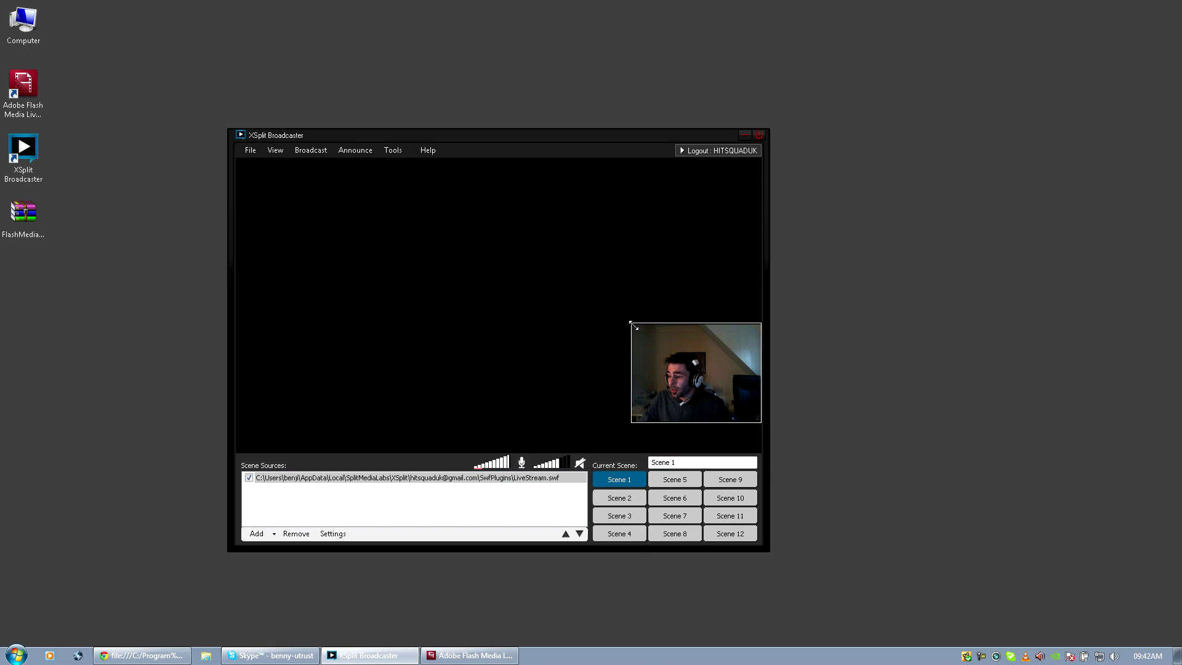
left_click_drag(633, 324, 492, 234)
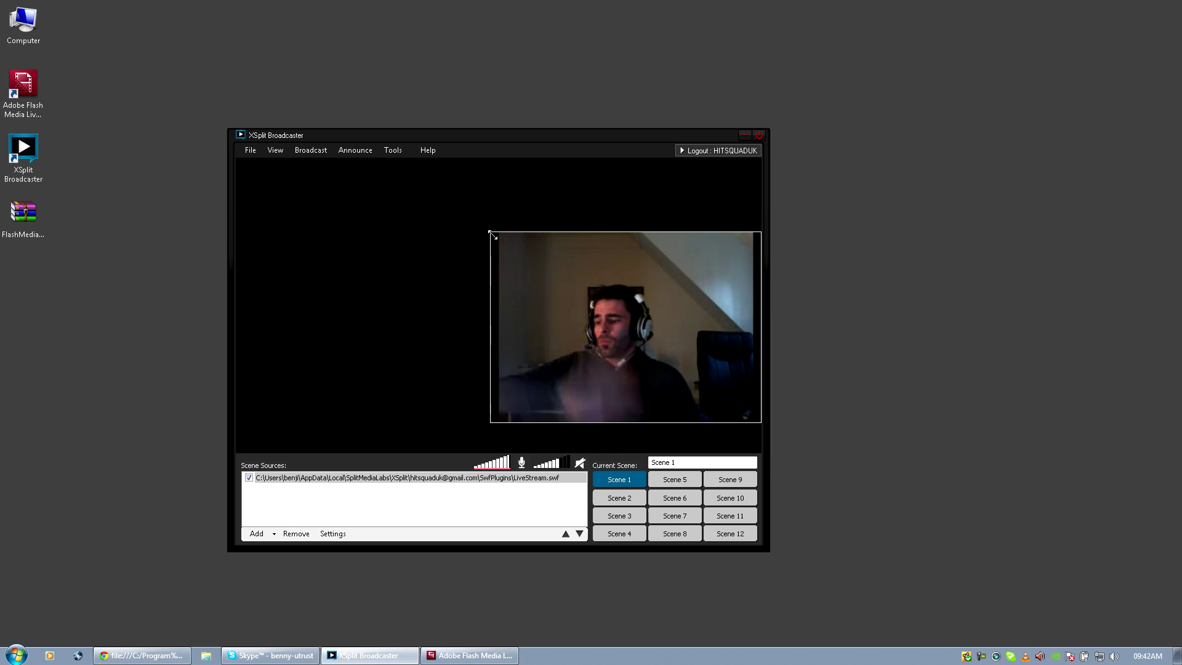
left_click_drag(493, 235, 654, 343)
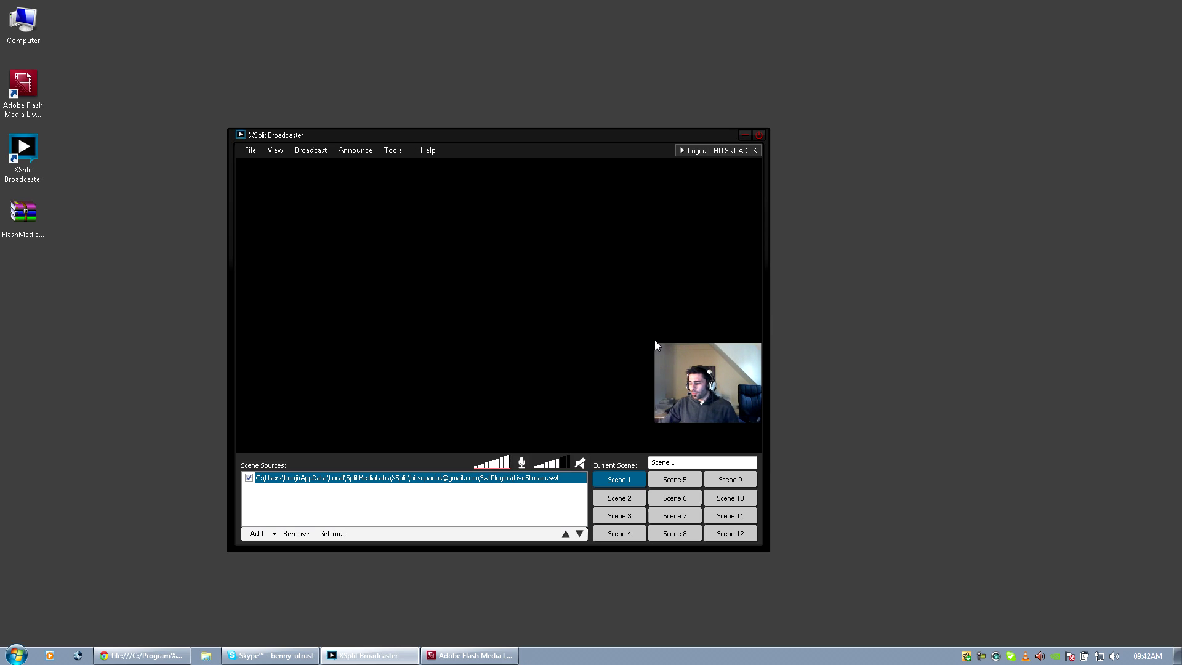
left_click(248, 478)
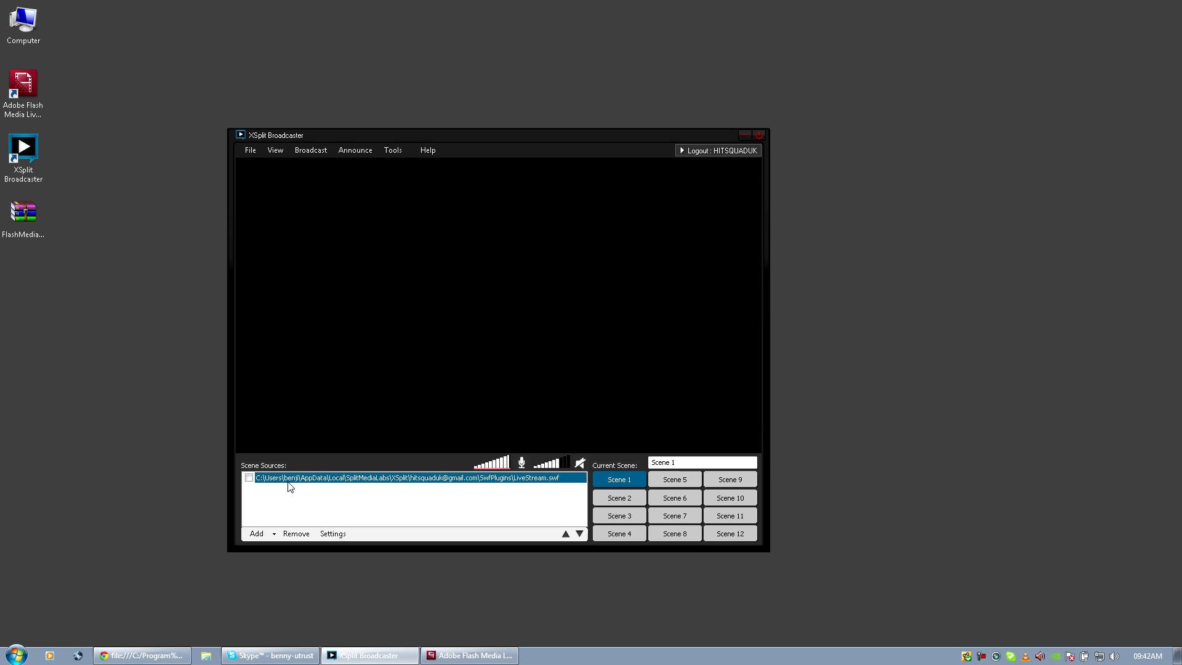
Remove the livestream source, then check the encoder's Encoding Log for the stream-publishing lines.
left_click(296, 534)
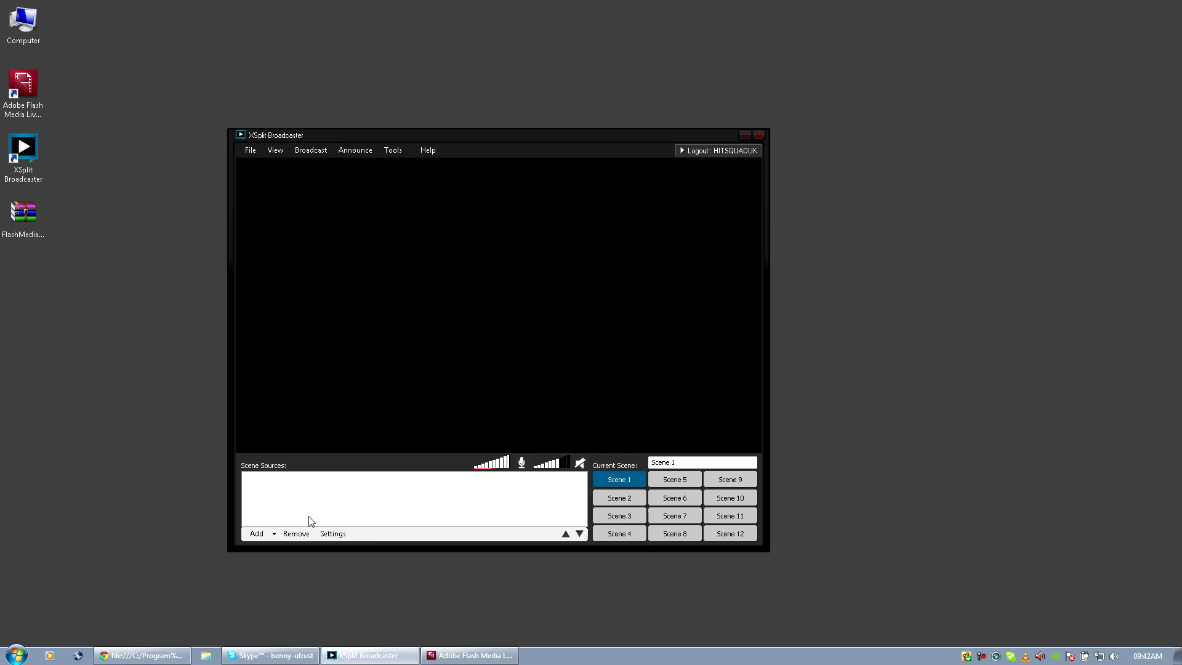
left_click(471, 655)
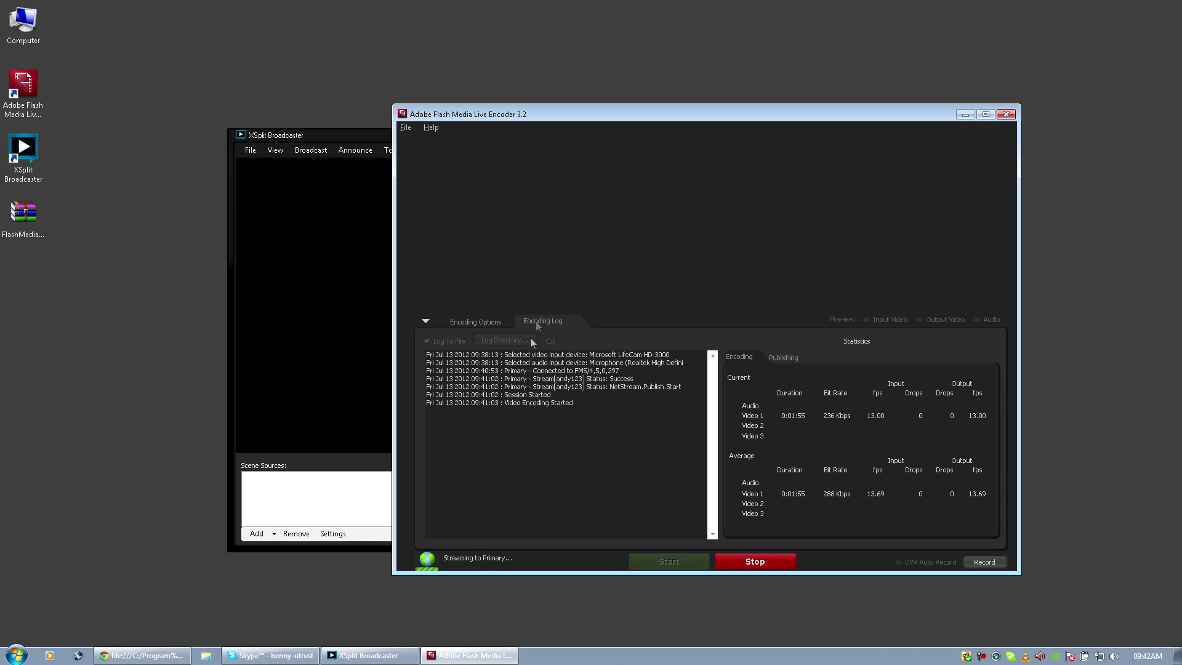
left_click_drag(523, 117, 478, 29)
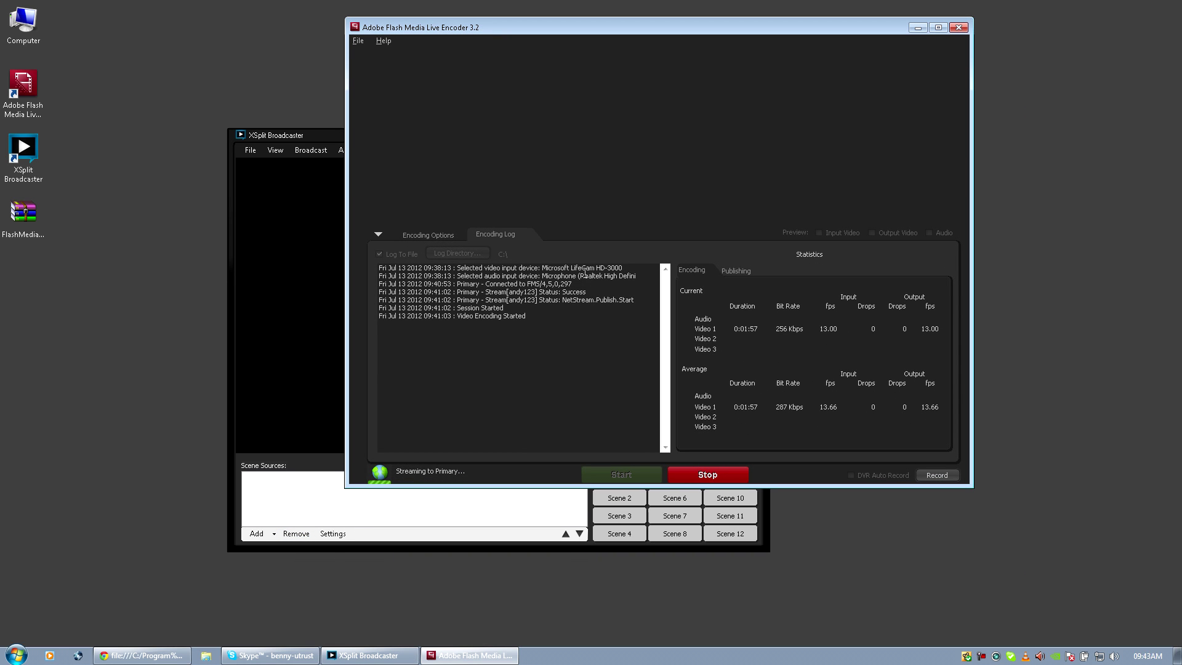
left_click_drag(574, 314, 454, 292)
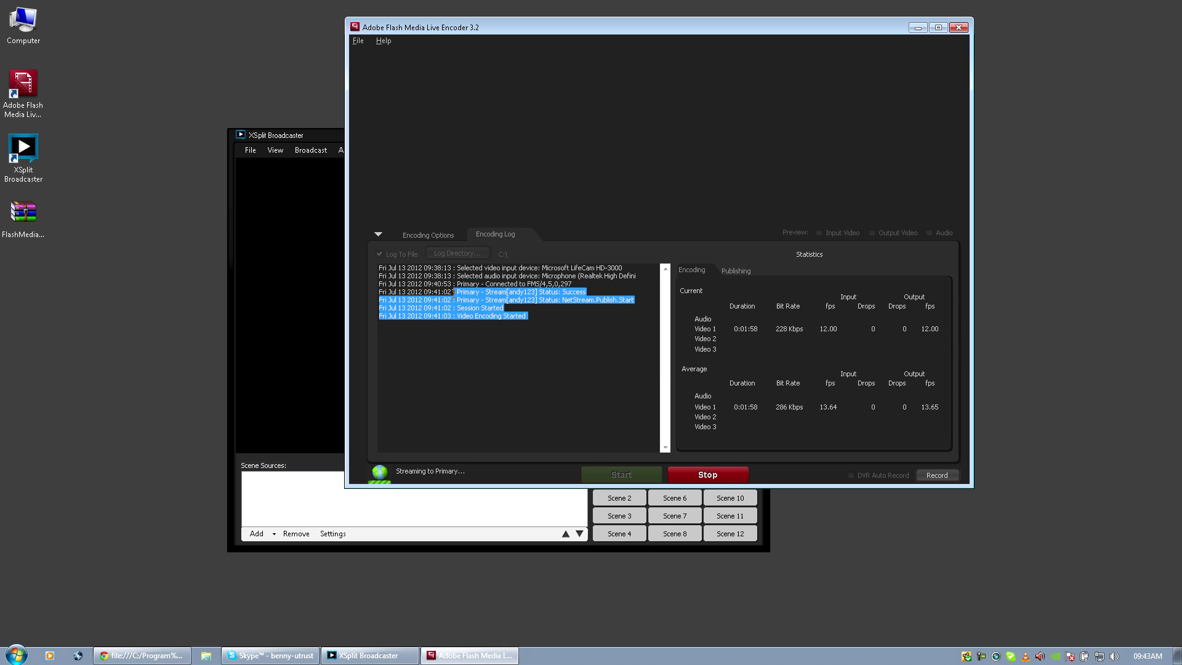
left_click(569, 322)
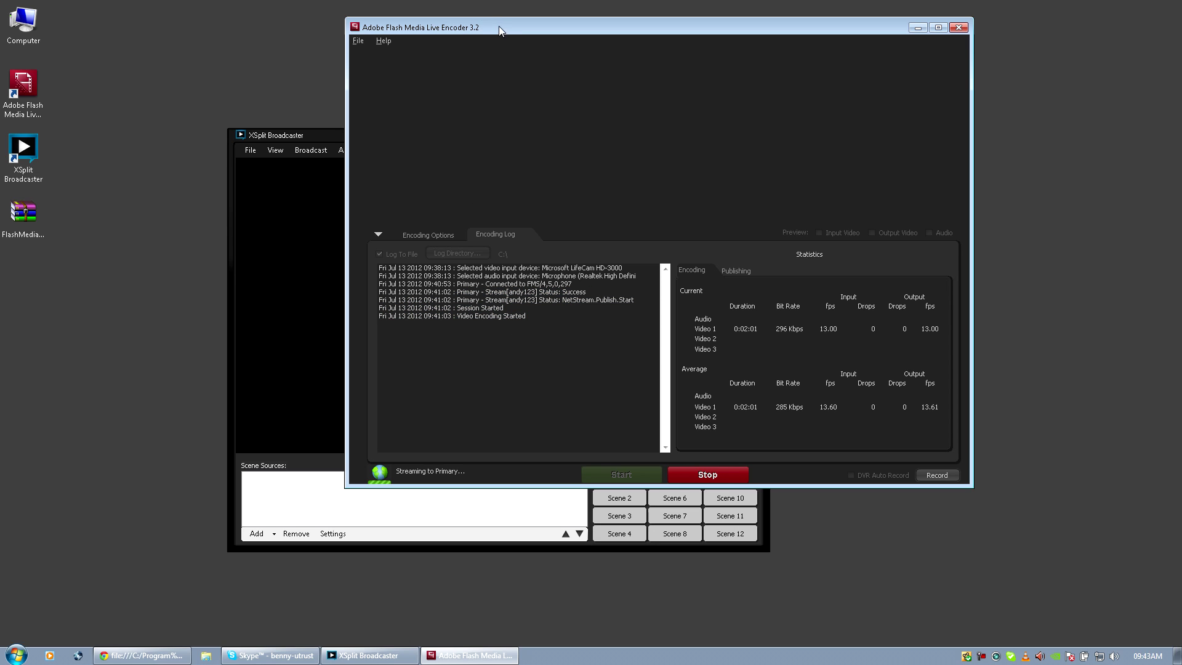
left_click_drag(499, 26, 713, 87)
Return to XSplit and close the Add livestream dialog without adding a source.
left_click(399, 135)
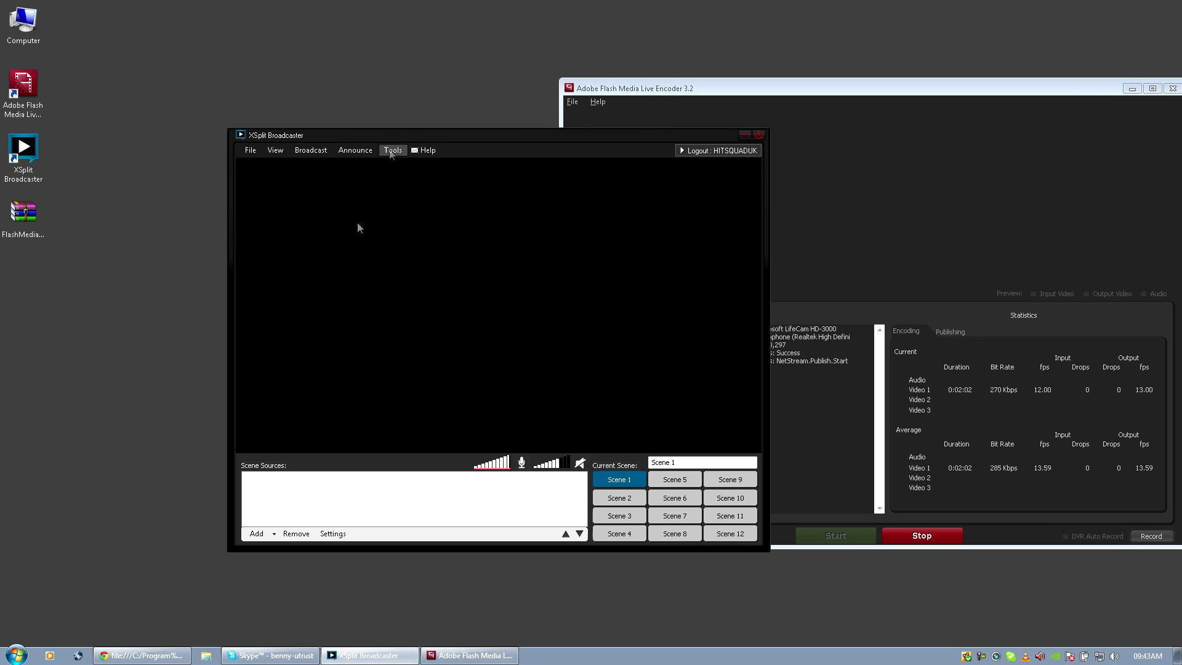
left_click(265, 534)
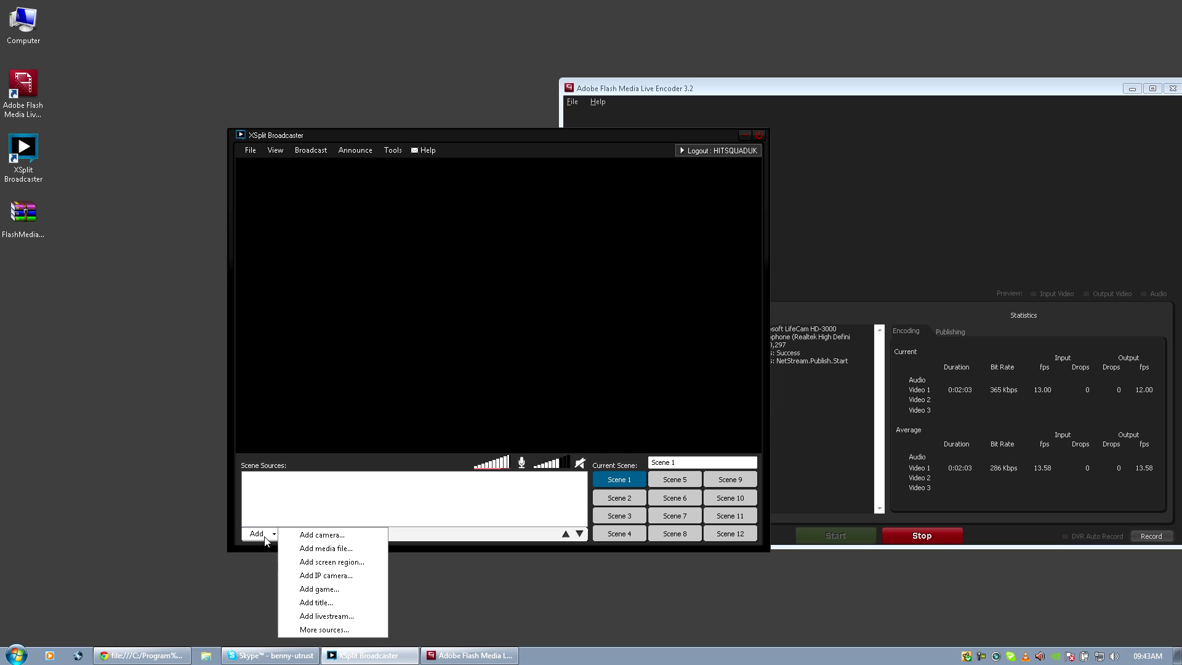
left_click(322, 616)
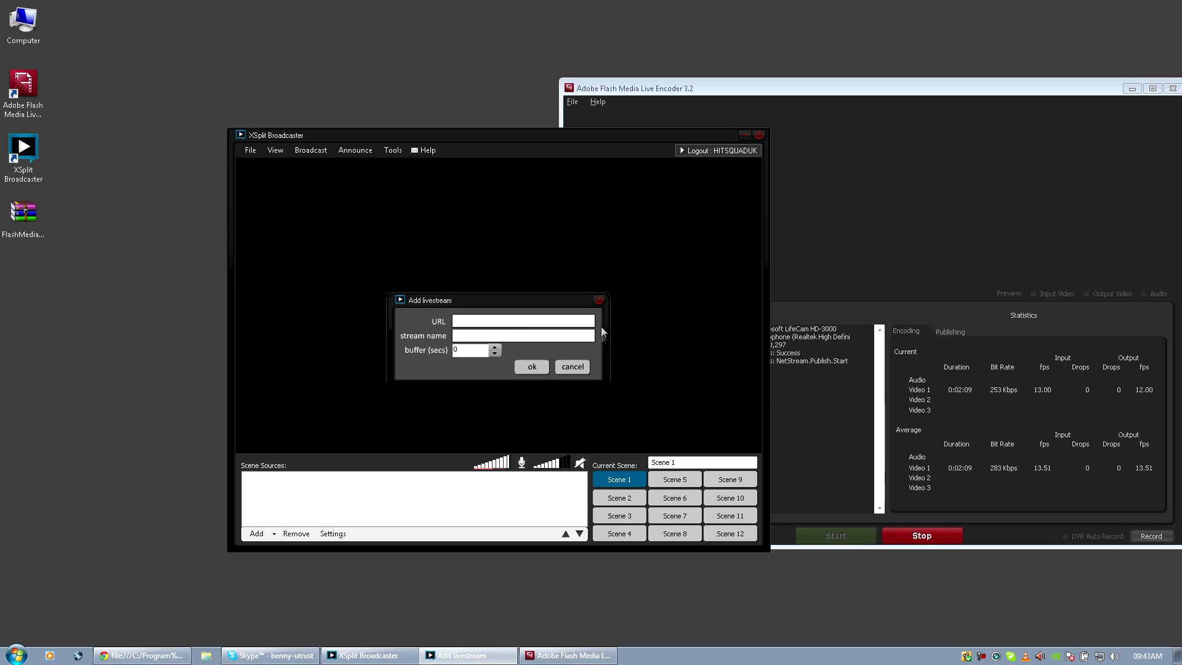
left_click(600, 300)
left_click_drag(556, 132, 439, 178)
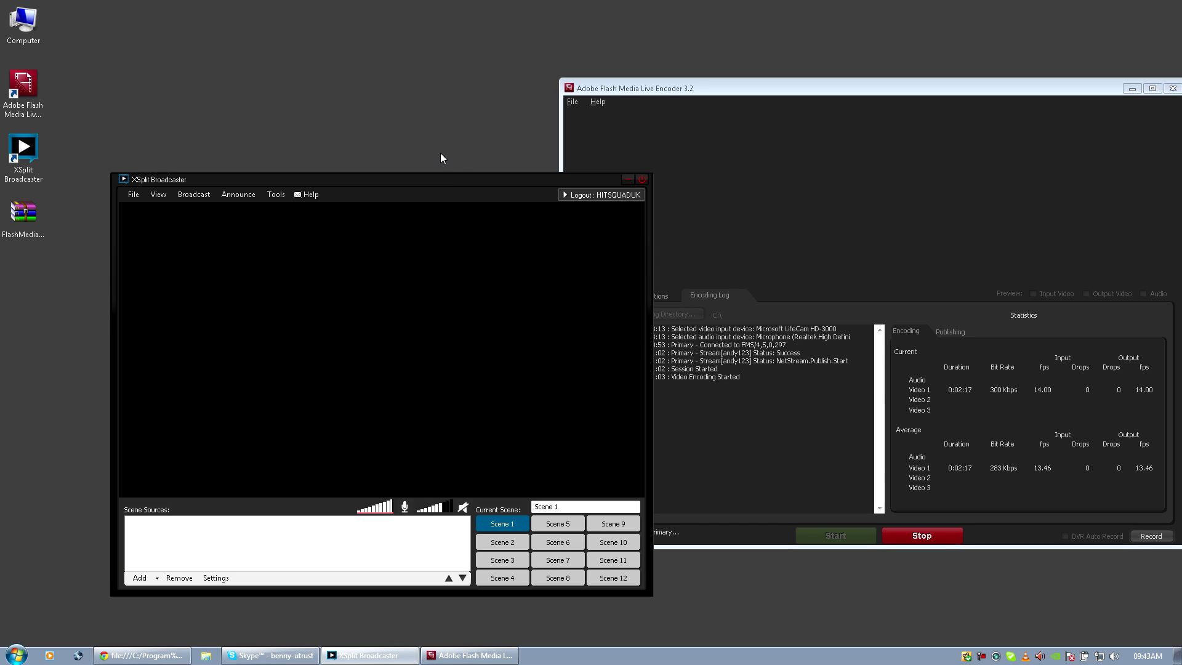
Stop the webcam stream in Flash Media Live Encoder and close the encoder window.
left_click(672, 88)
left_click_drag(672, 87, 591, 74)
left_click(842, 522)
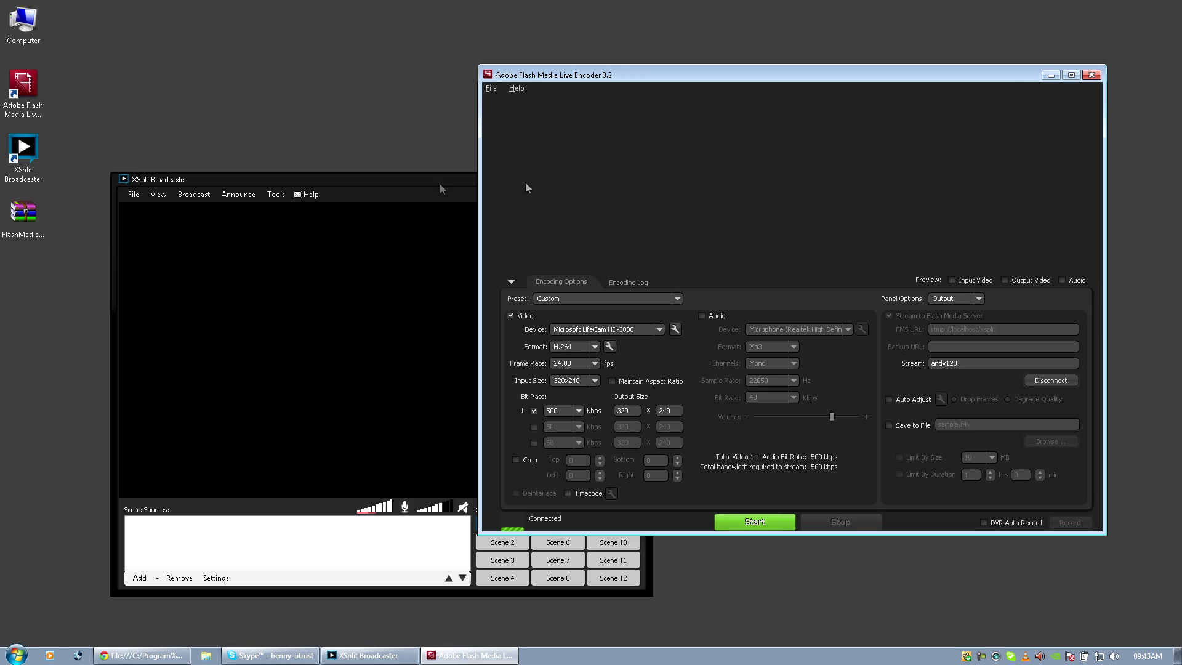
left_click(1088, 75)
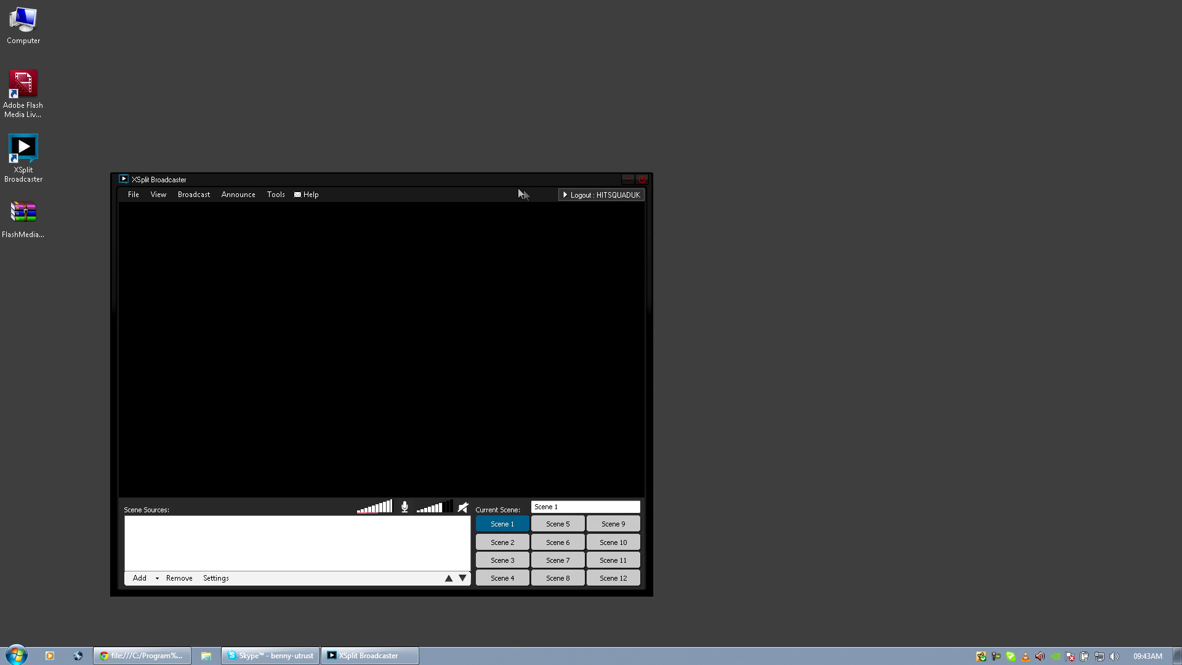
left_click_drag(512, 179, 671, 194)
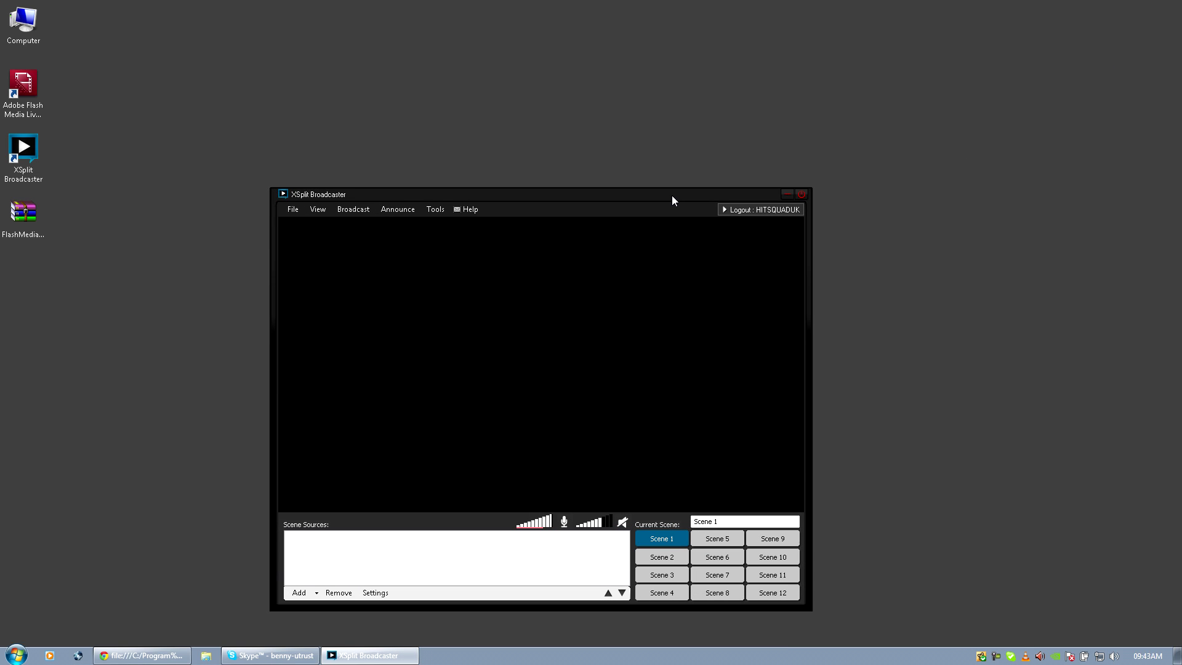